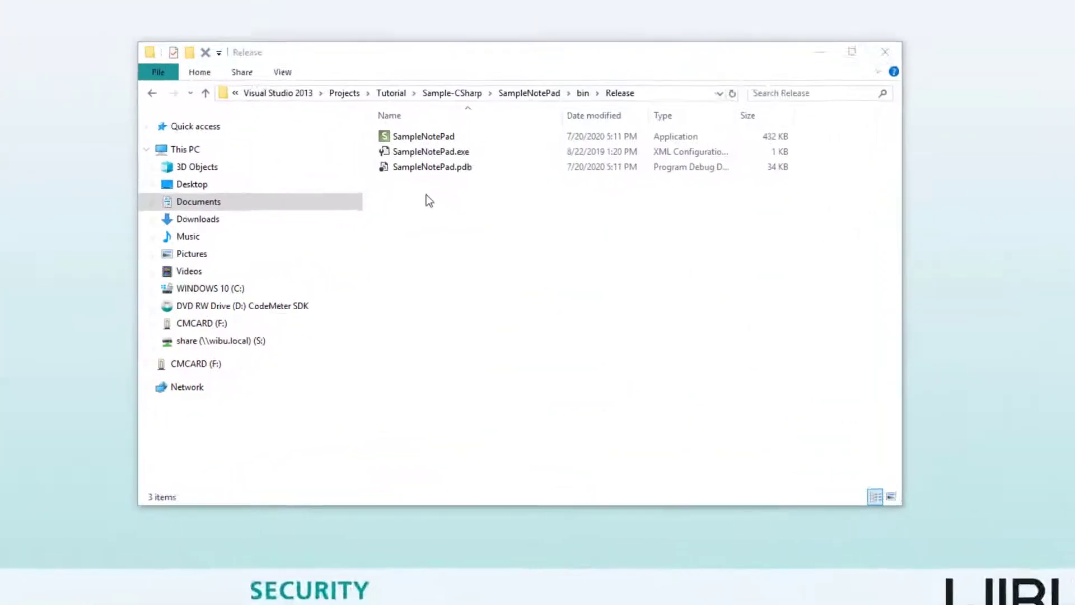
Step: Launch SampleNotePad and restyle its Hello text to bold, 18-point, olive Courier New
double_click(407, 135)
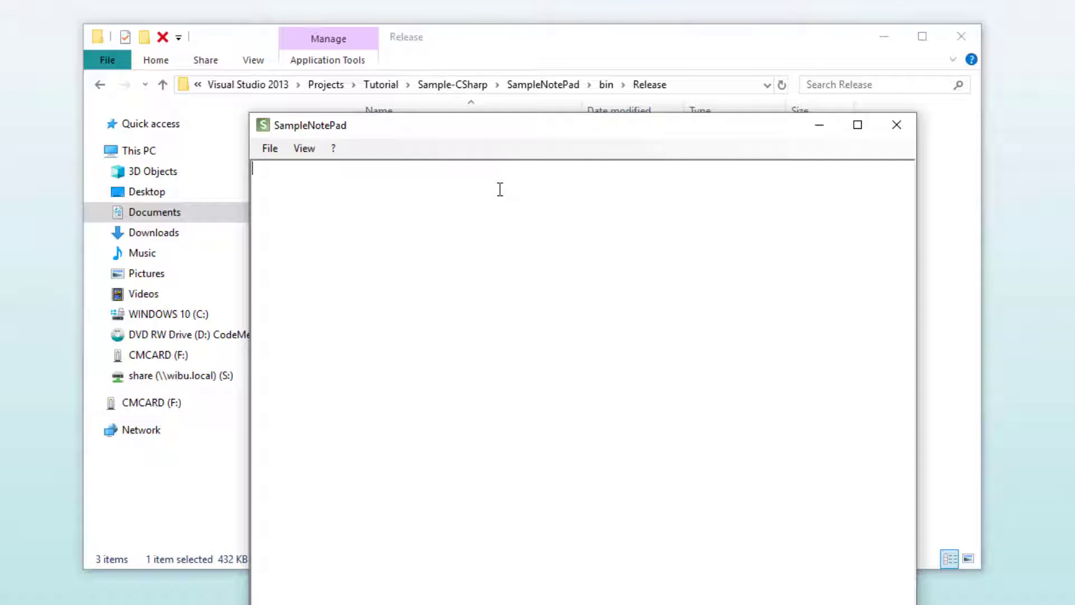
type("Hello")
left_click(304, 148)
left_click(327, 168)
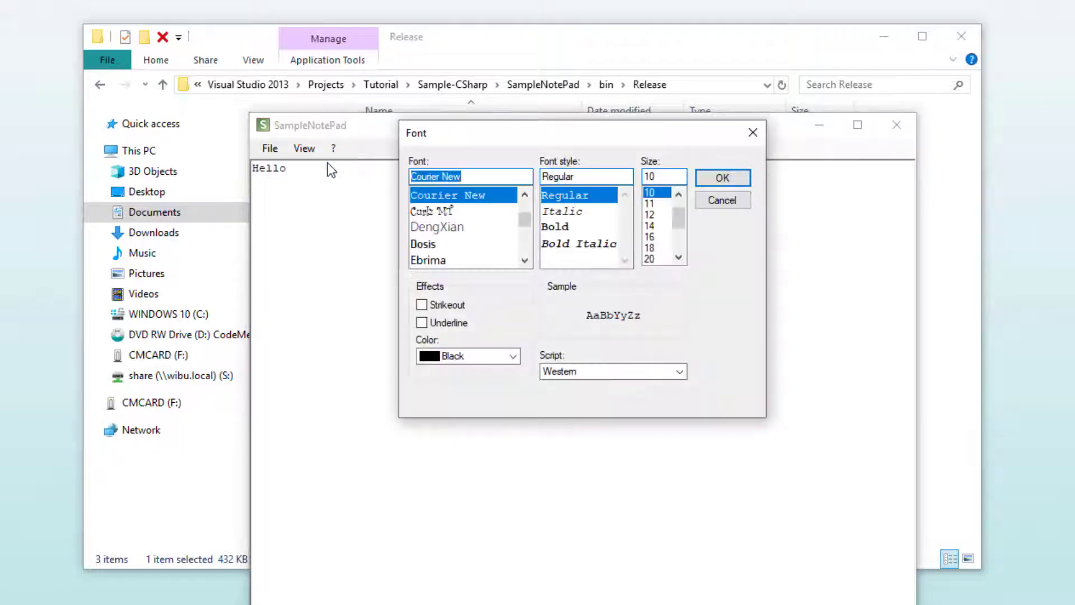
left_click(572, 212)
left_click(556, 227)
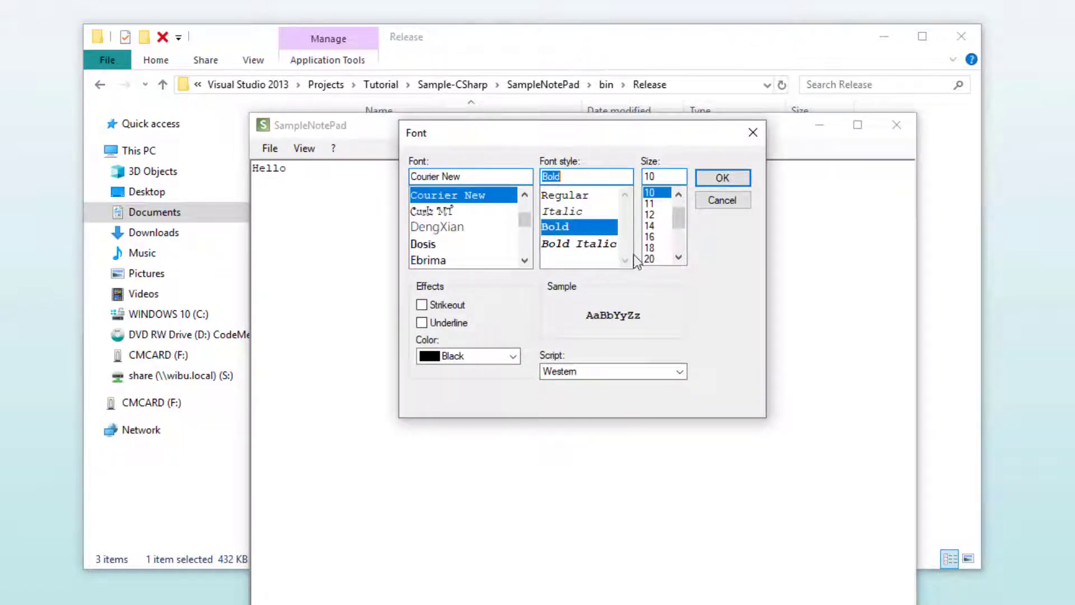
left_click(650, 248)
left_click(469, 356)
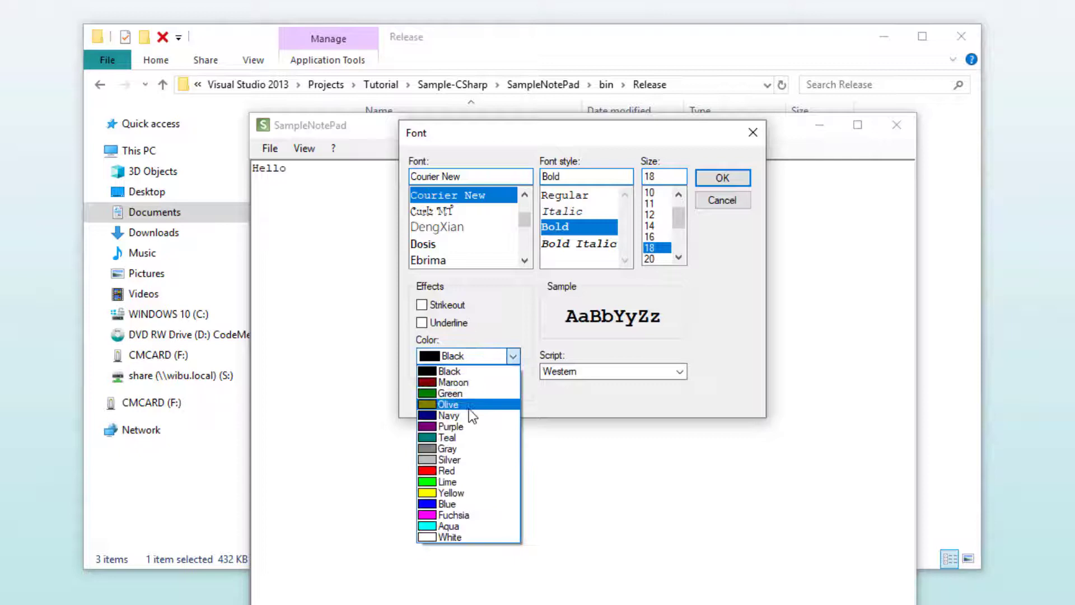
left_click(466, 407)
left_click(723, 177)
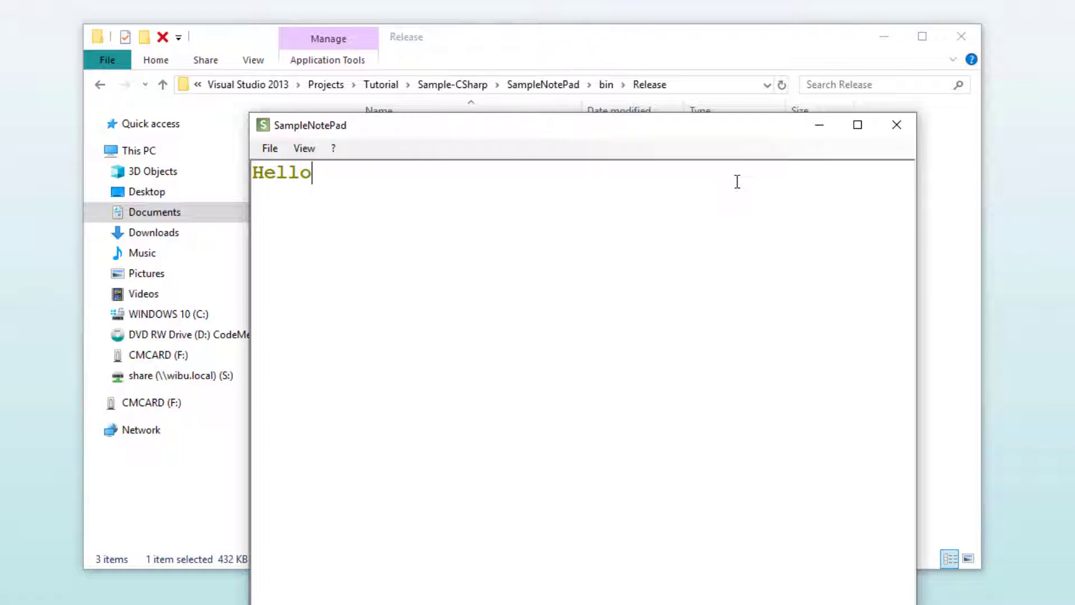
left_click(903, 128)
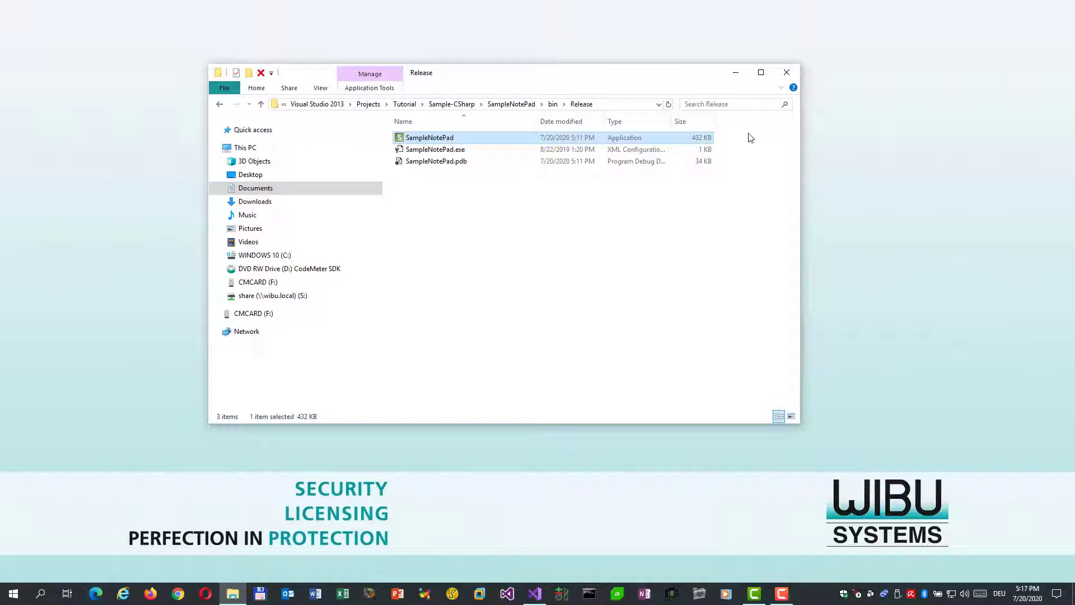
Step: Launch AxProtector, start a .NET assembly project, and drop SampleNotePad onto Source file
left_click(14, 595)
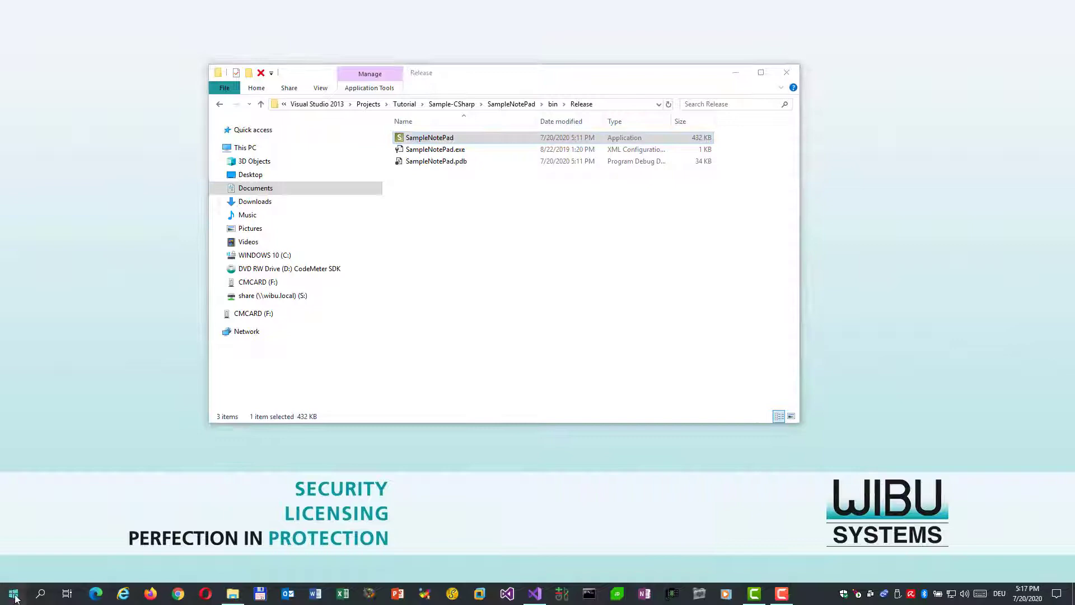
type("ax")
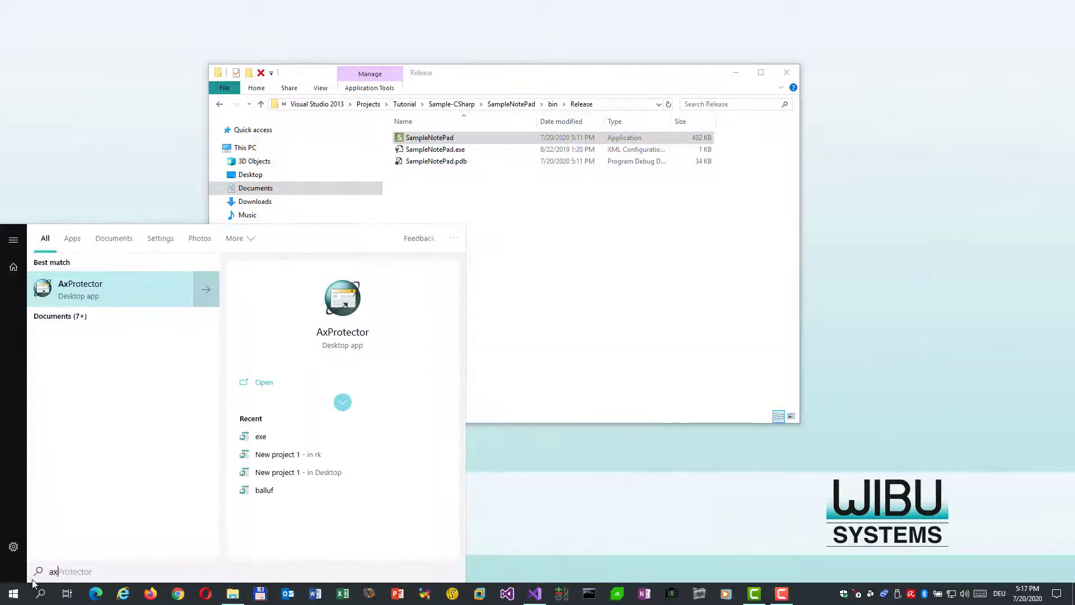
key("Return")
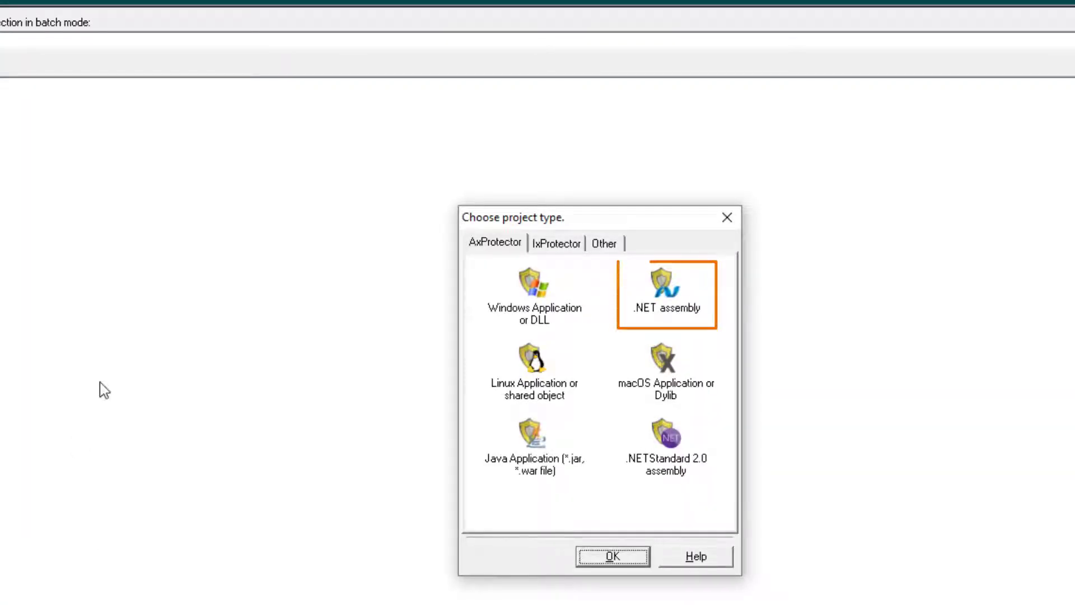
double_click(665, 290)
left_click(233, 593)
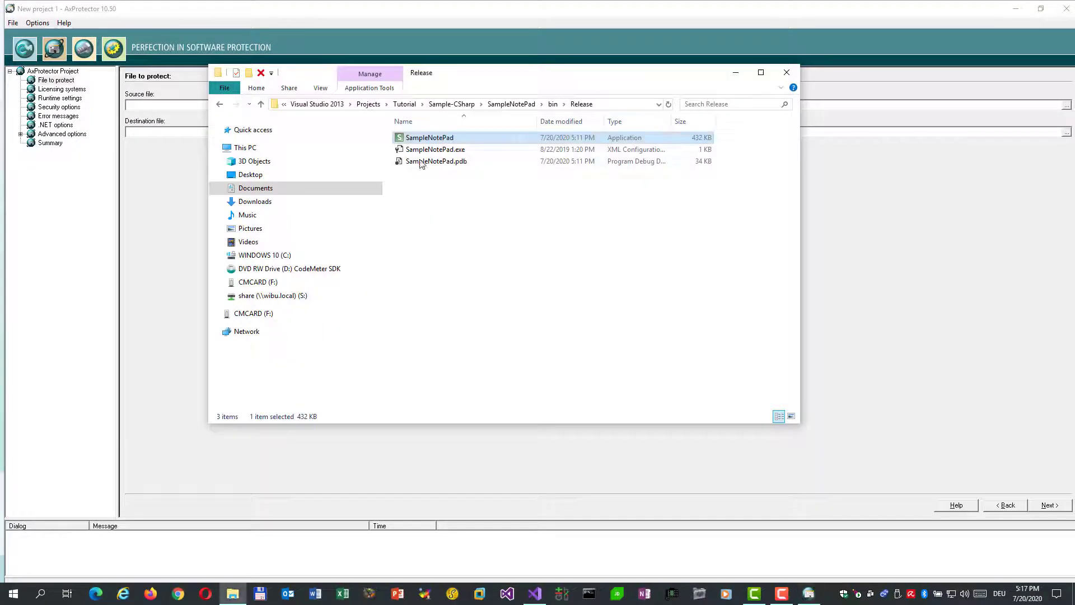
left_click_drag(429, 137, 827, 244)
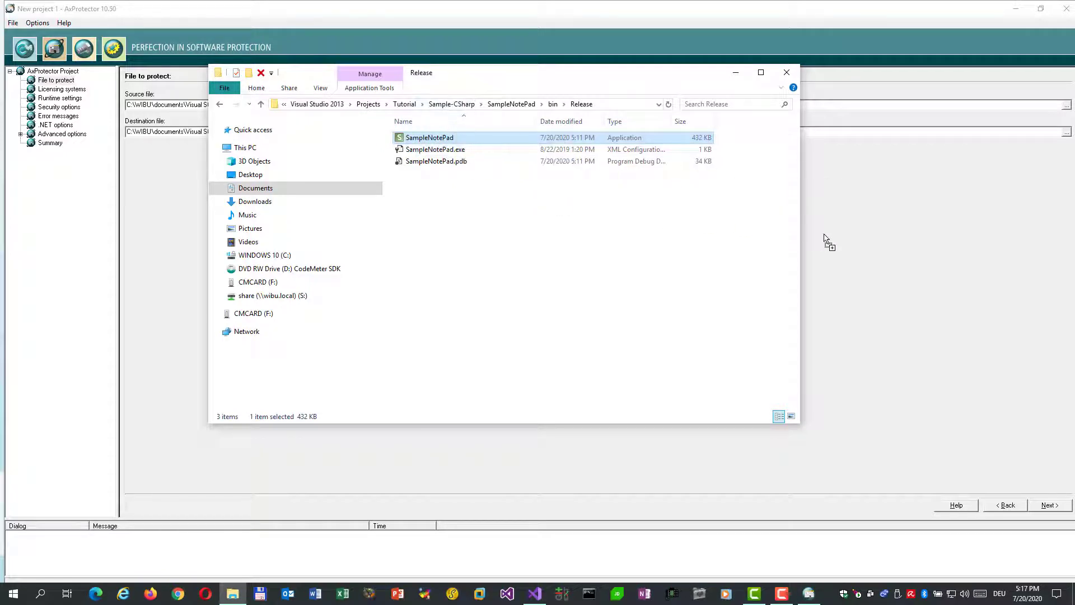
Step: Choose Firm Code 6000947 and select the Product Code field for 201000
left_click(735, 74)
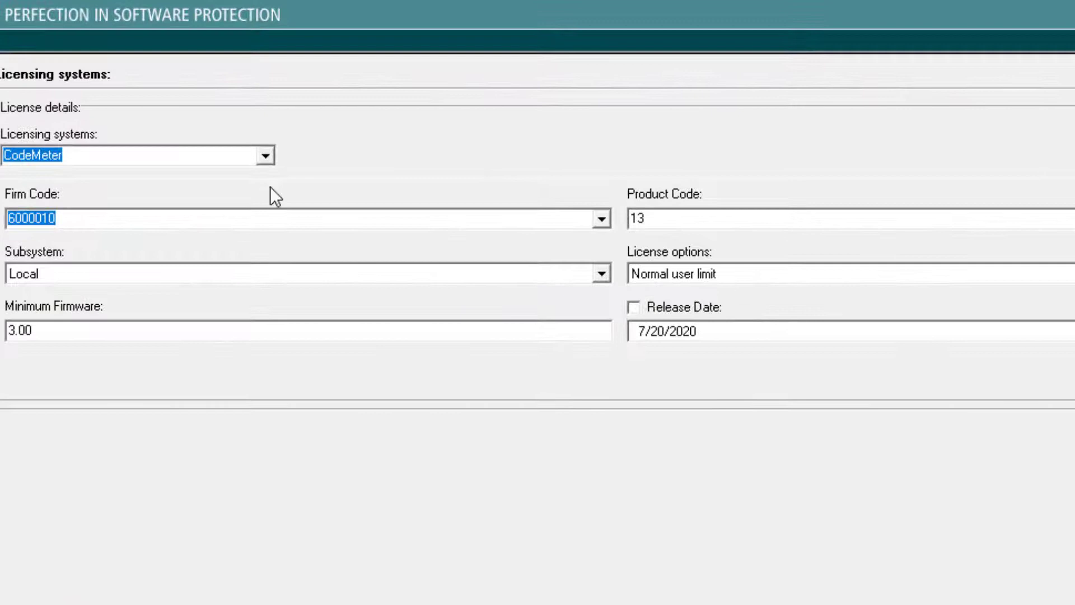
left_click(603, 217)
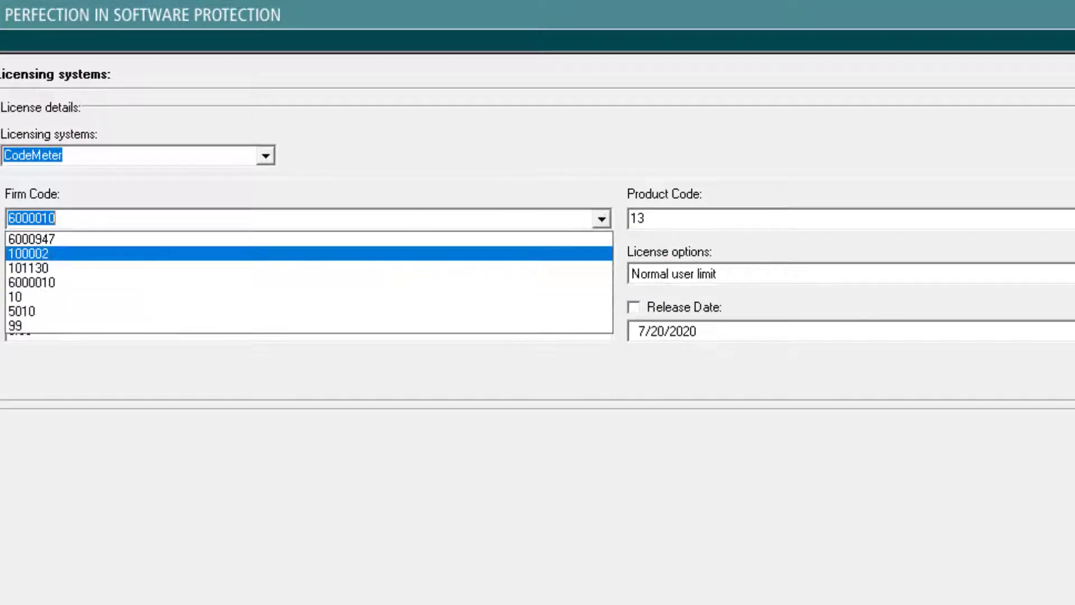
left_click(92, 235)
double_click(640, 217)
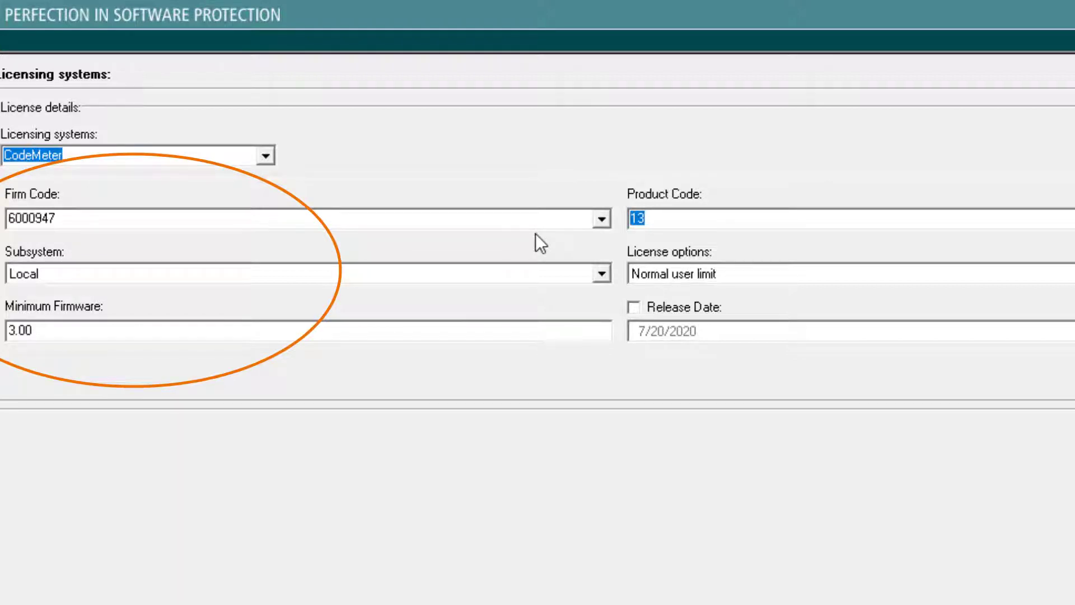
type("201000")
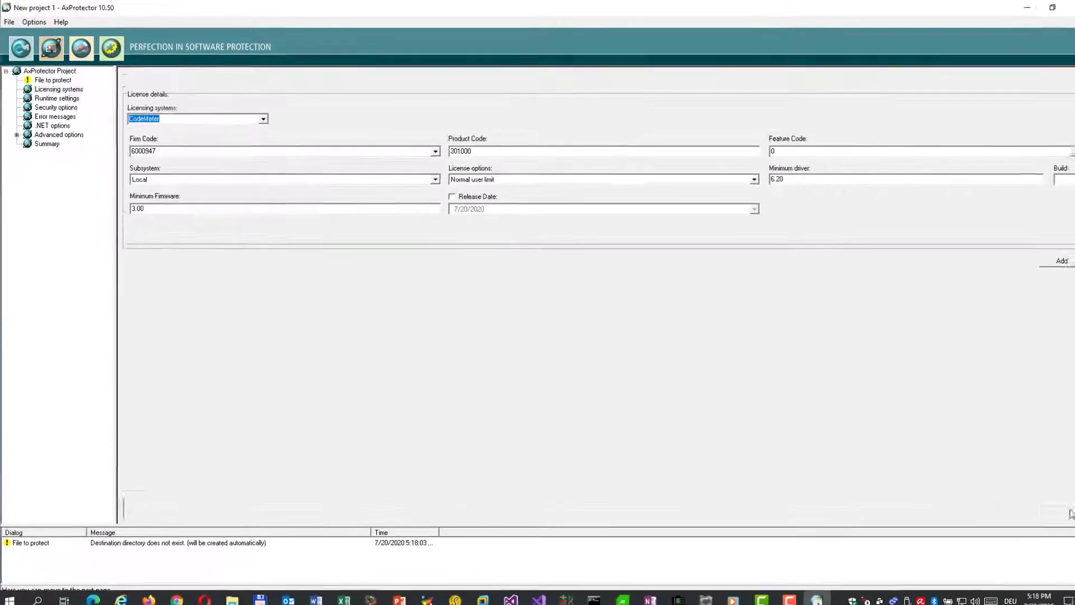
Step: Advance to Error messages and choose Default error messages
left_click(1053, 504)
left_click(1052, 504)
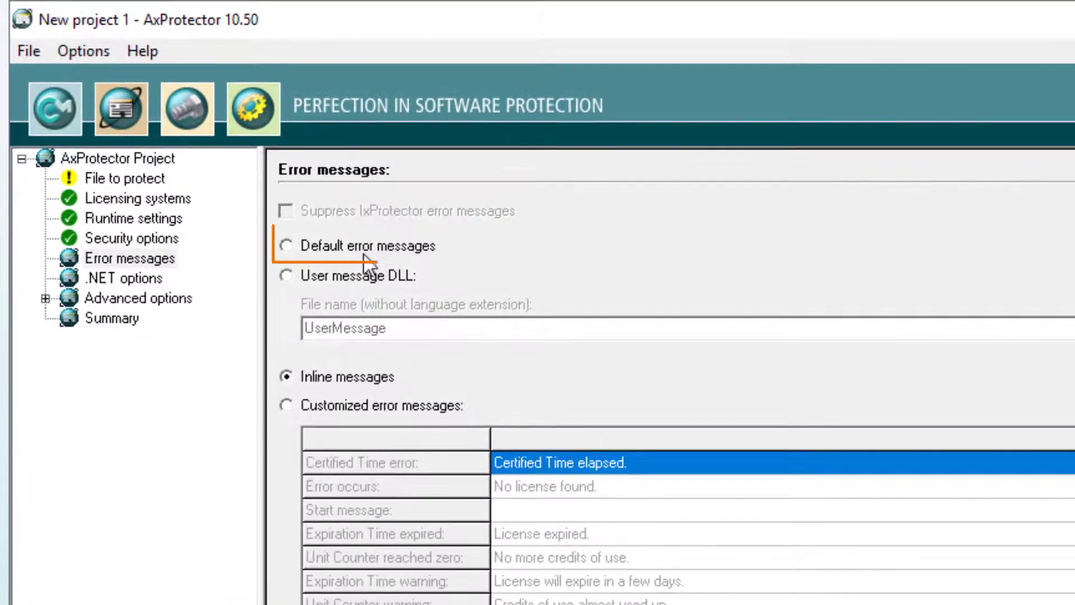
left_click(282, 243)
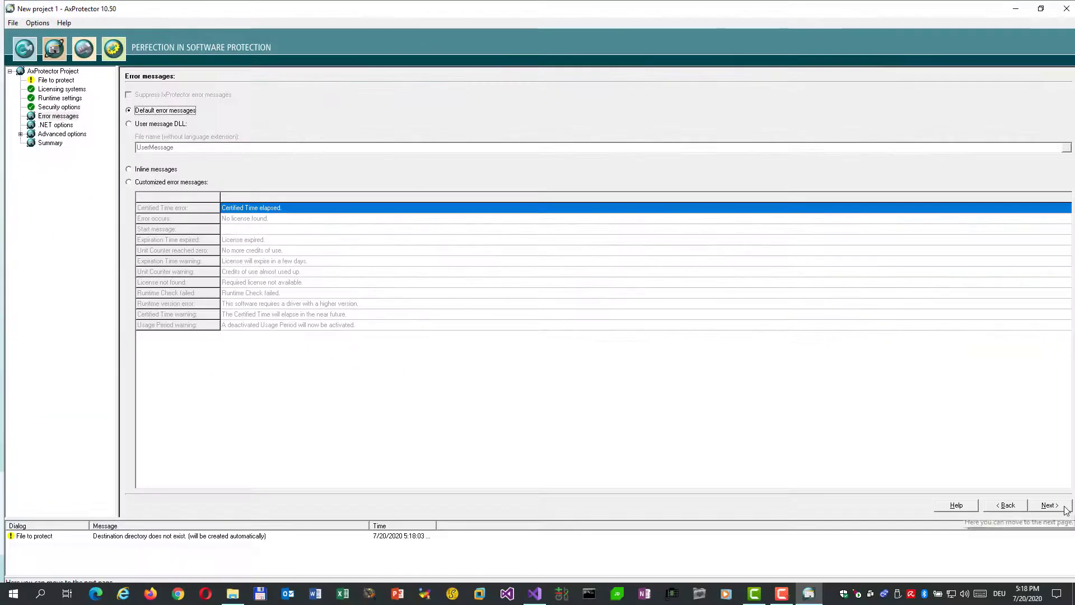
Step: Activate IxProtector / WUPI under Advanced options and advance to the final page
left_click(1050, 505)
left_click(1051, 505)
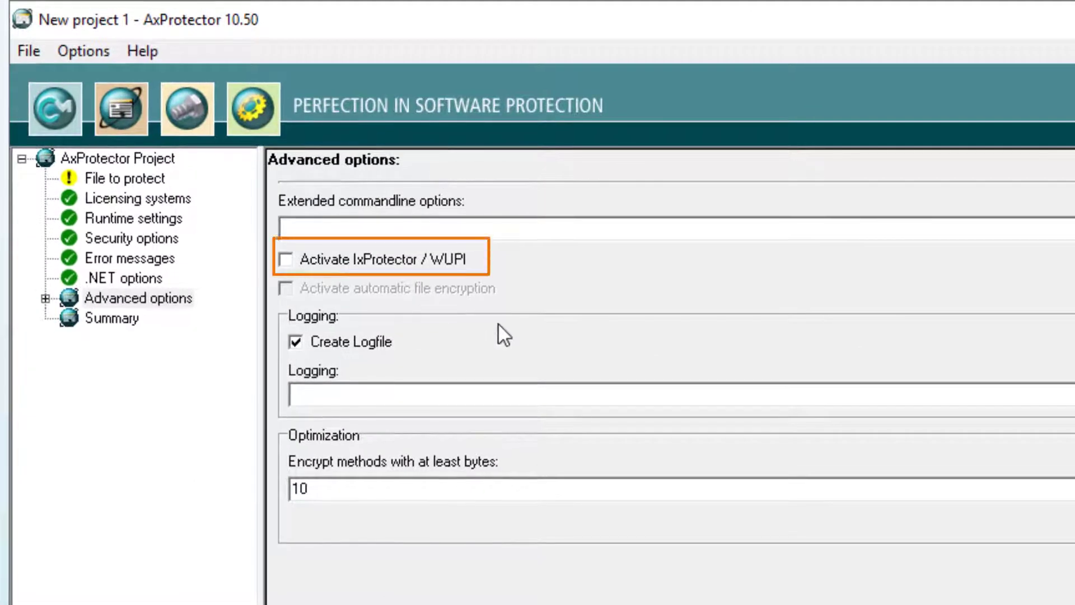
left_click(285, 260)
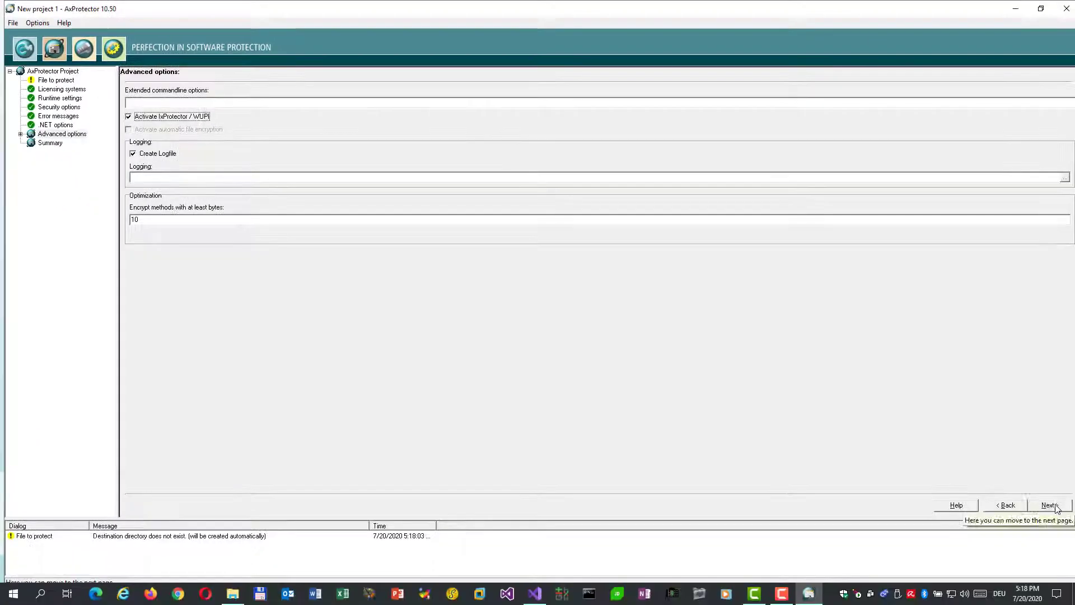
left_click(1050, 505)
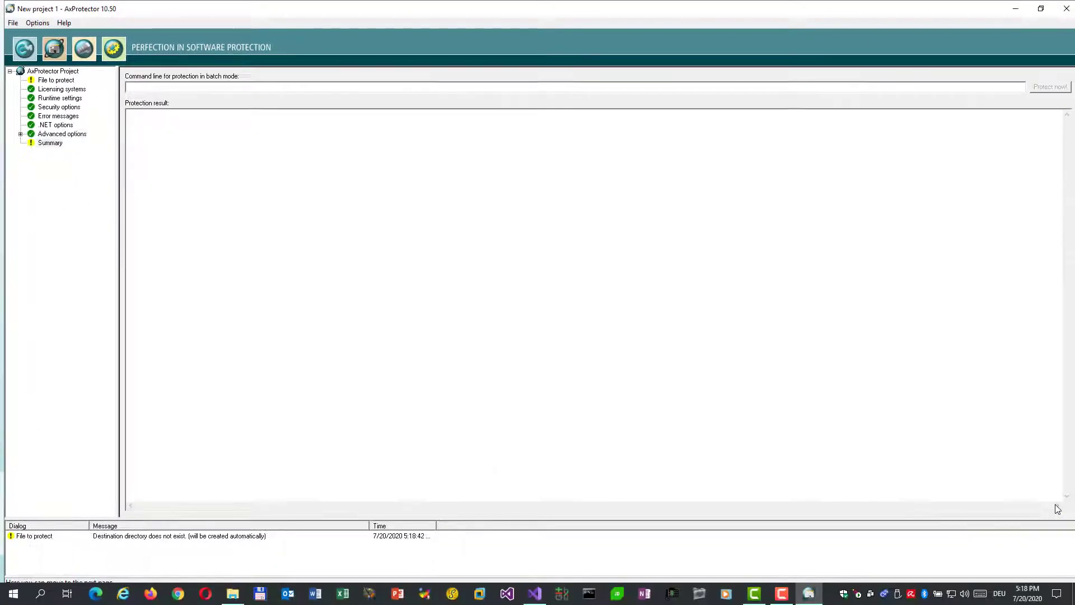
Step: Expand Advanced options and show the License lists page with the Firm Code 6000947 default
left_click(22, 134)
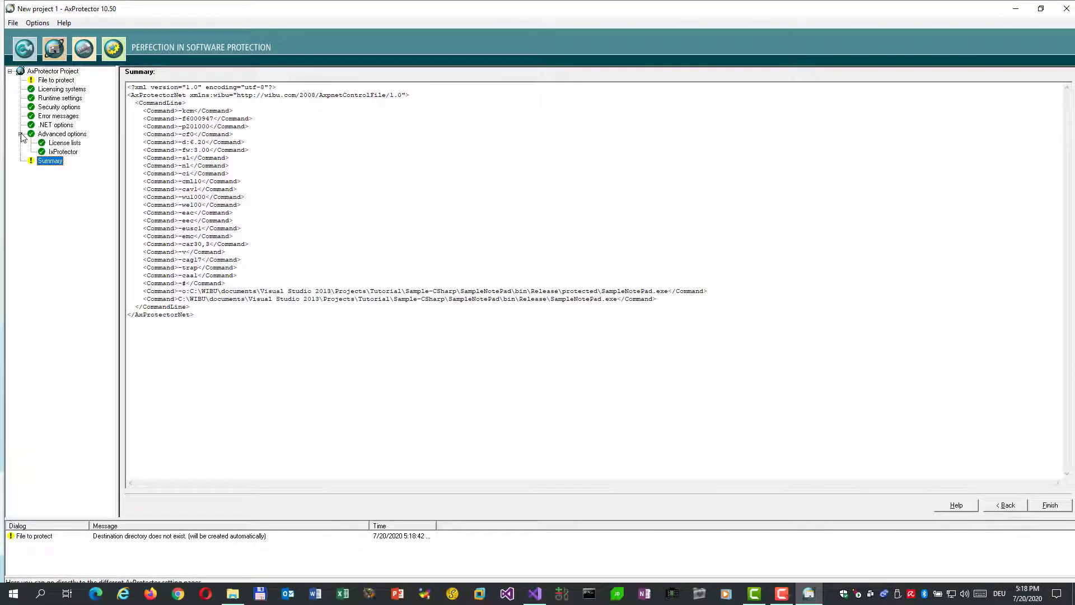
left_click(61, 143)
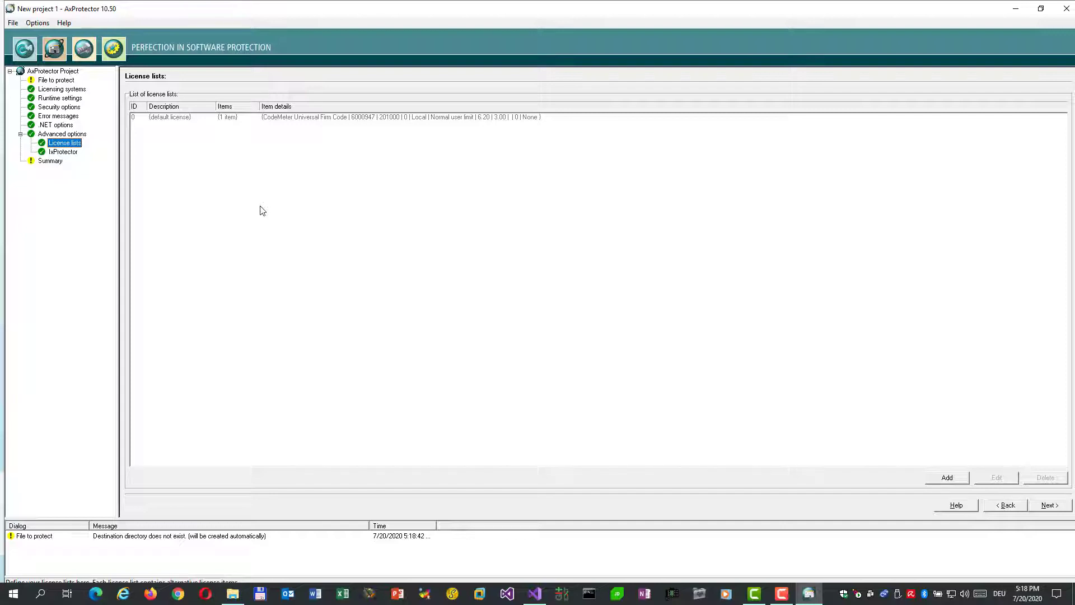
Step: Add license list 'Change Font' with Firm Code 6000947 and Product Code 201001
left_click(948, 478)
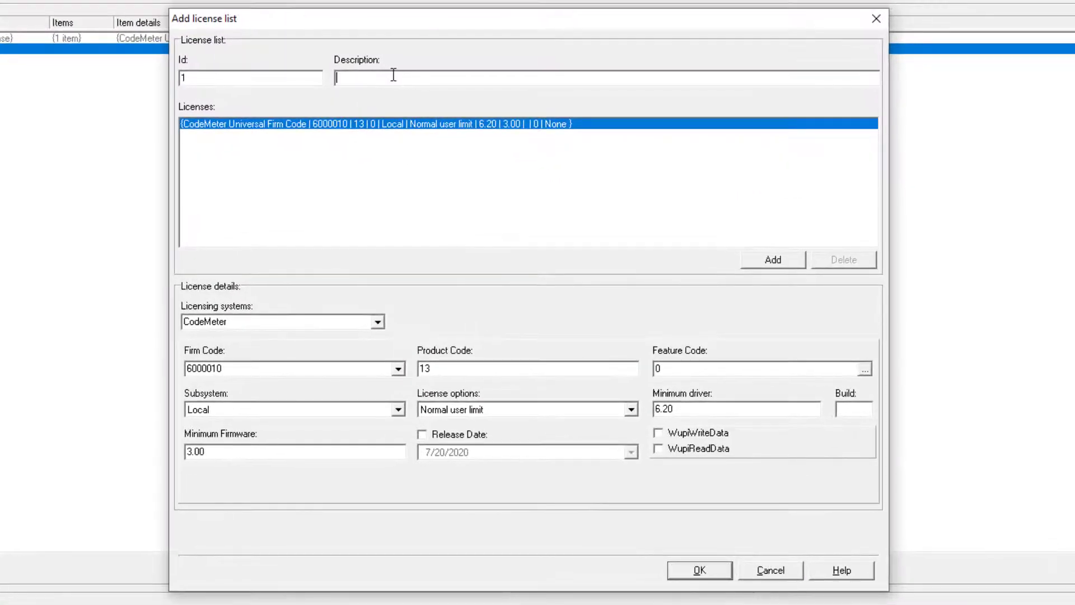
type("Ch")
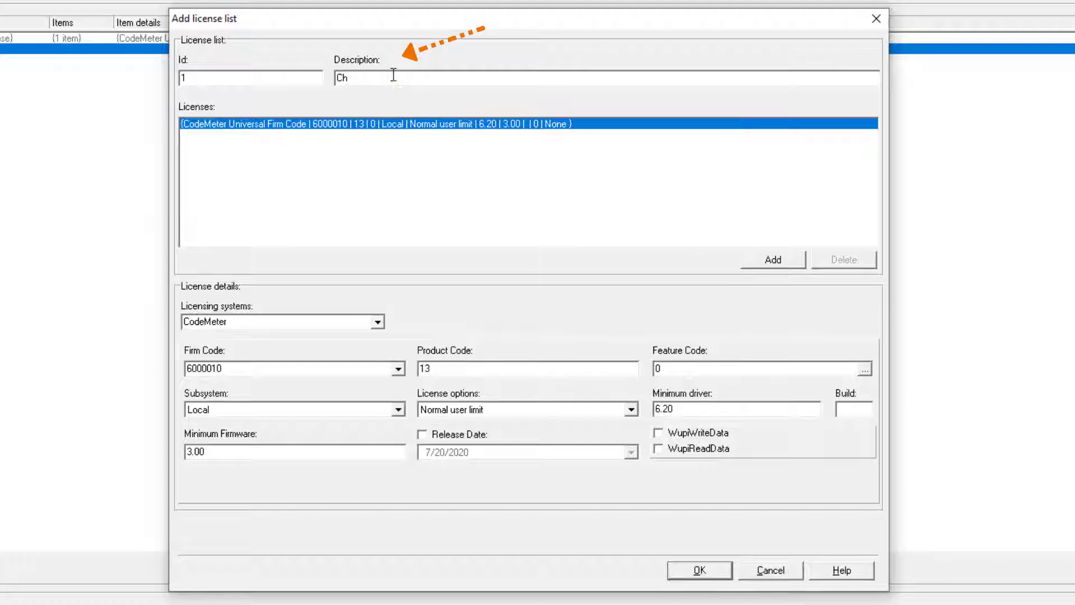
type("ange Fo")
type("nt")
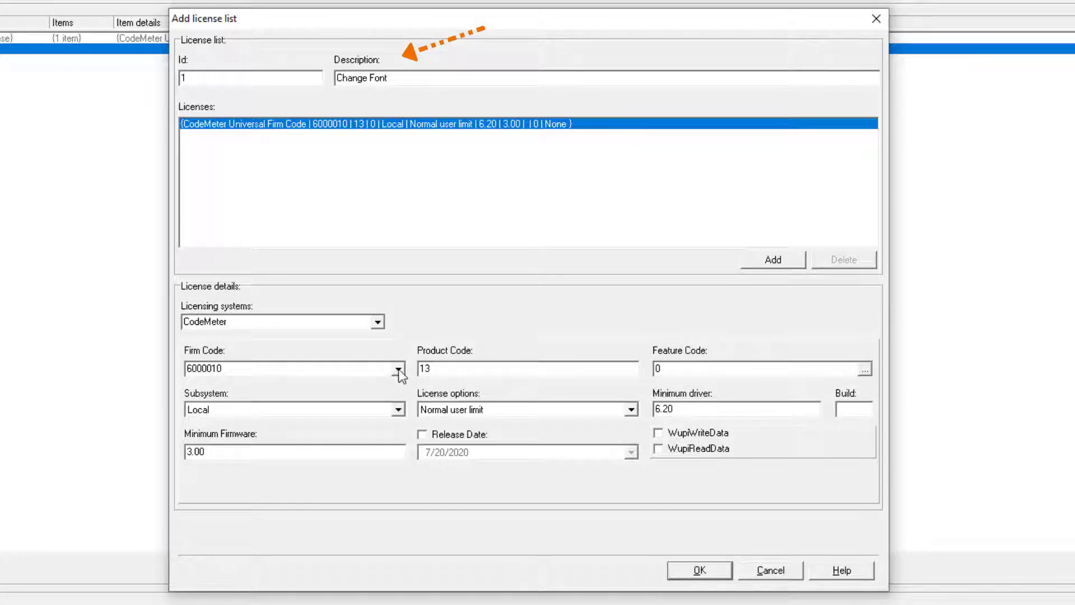
left_click(400, 372)
left_click(244, 384)
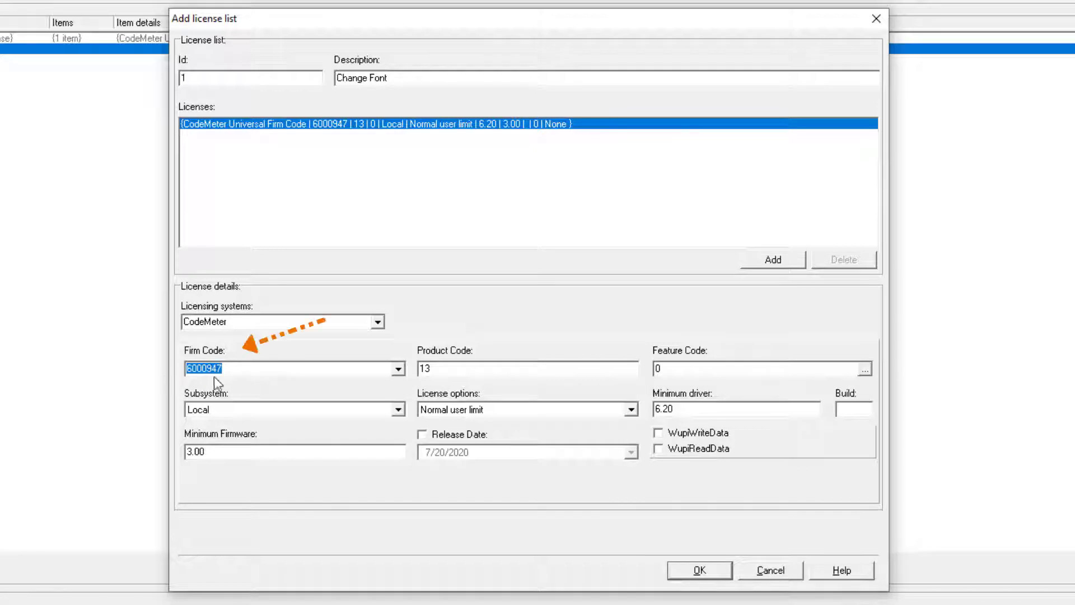
key("Tab")
type("2010")
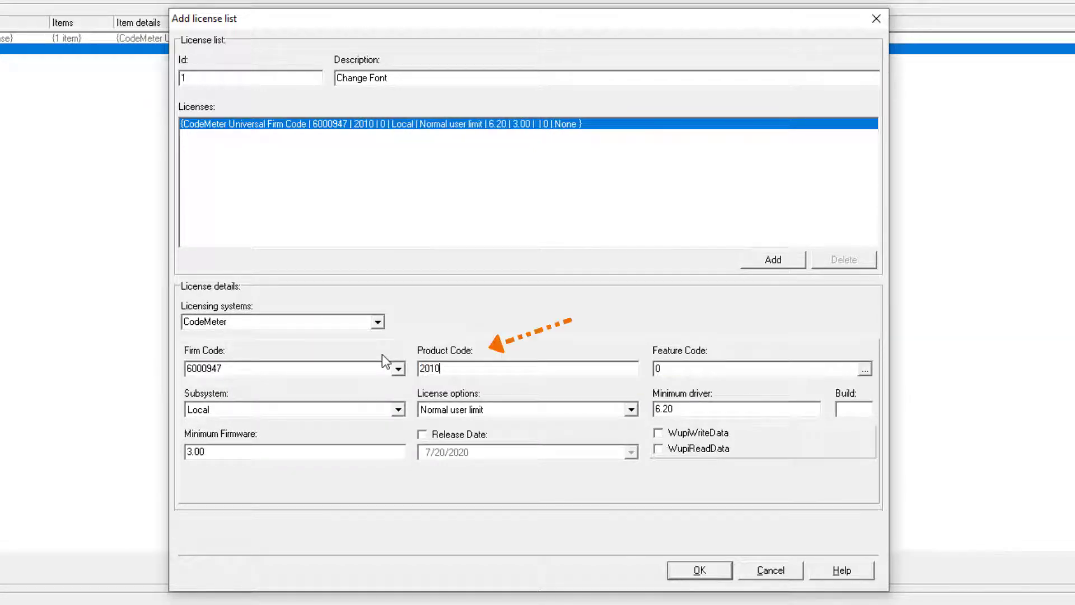
type("01")
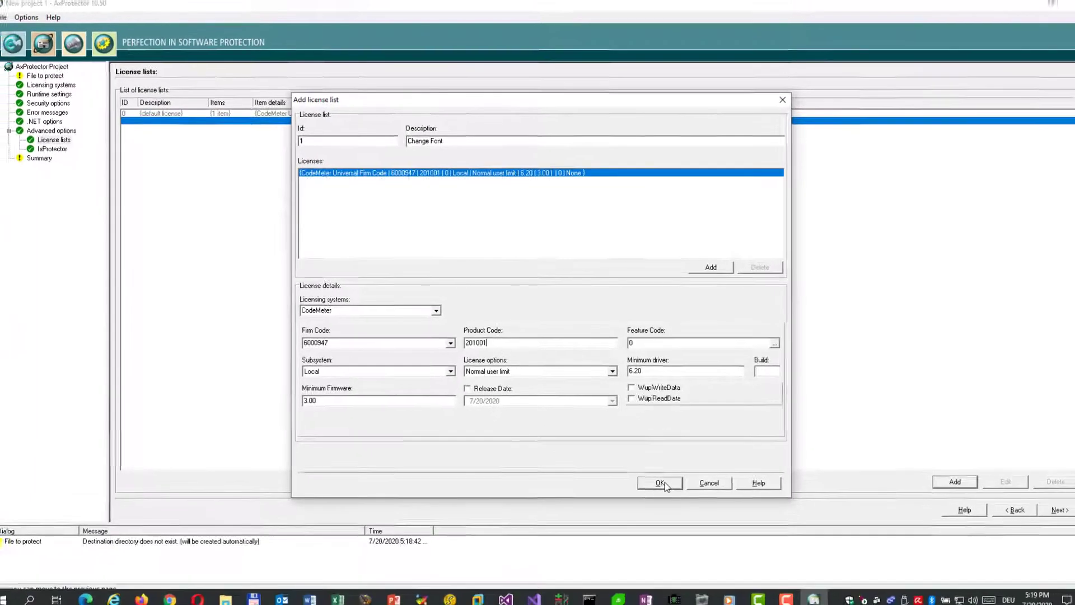
left_click(661, 483)
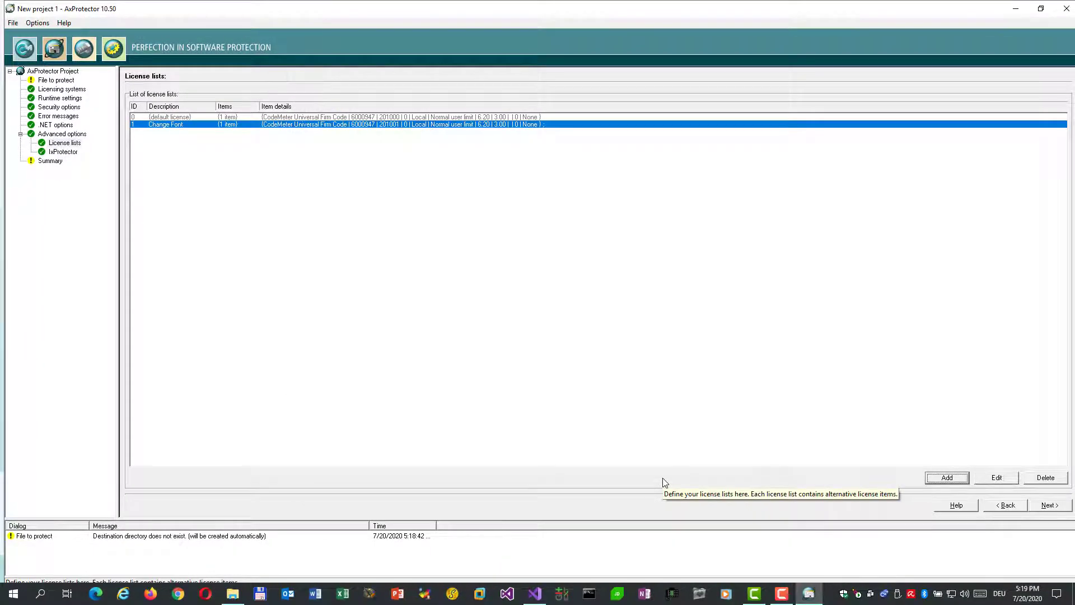
Step: Expand the SampleNotePad.exe method tree and protect ChangeFont() with license list 1
left_click(1049, 505)
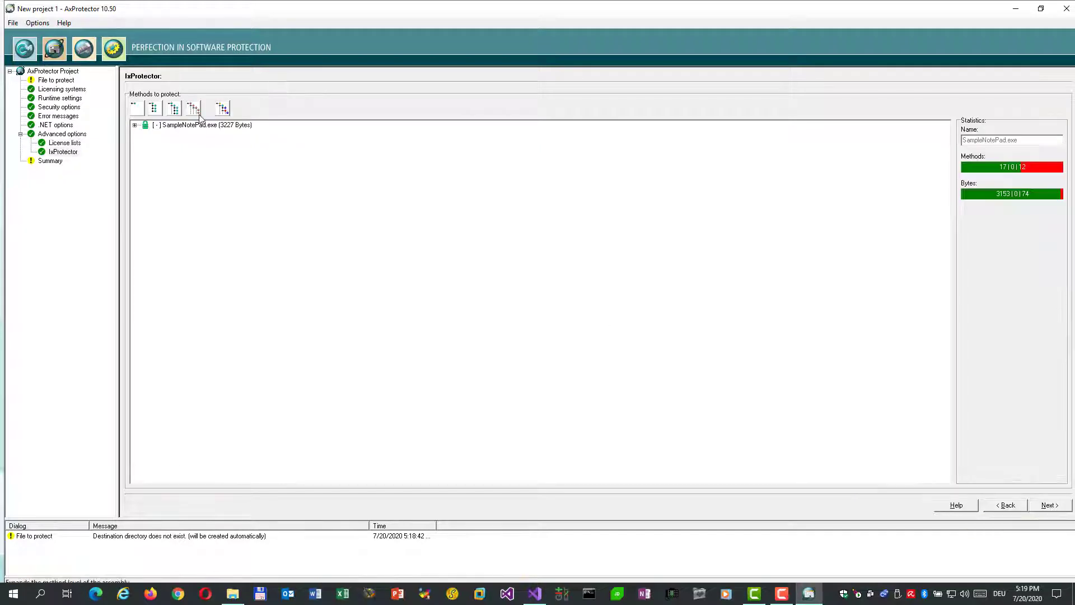
left_click(222, 108)
left_click(215, 134)
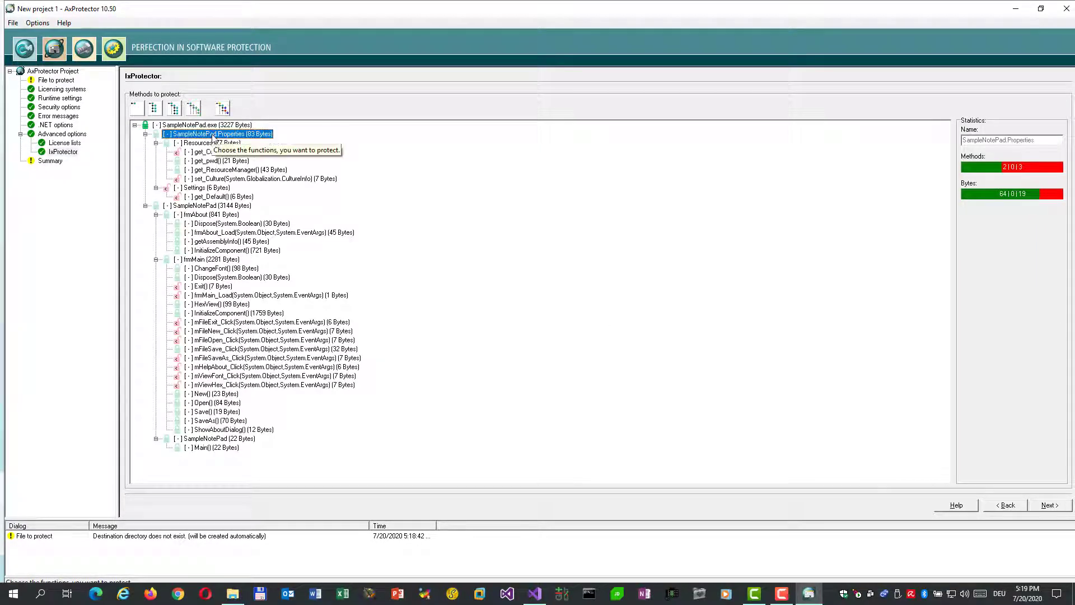
left_click(206, 143)
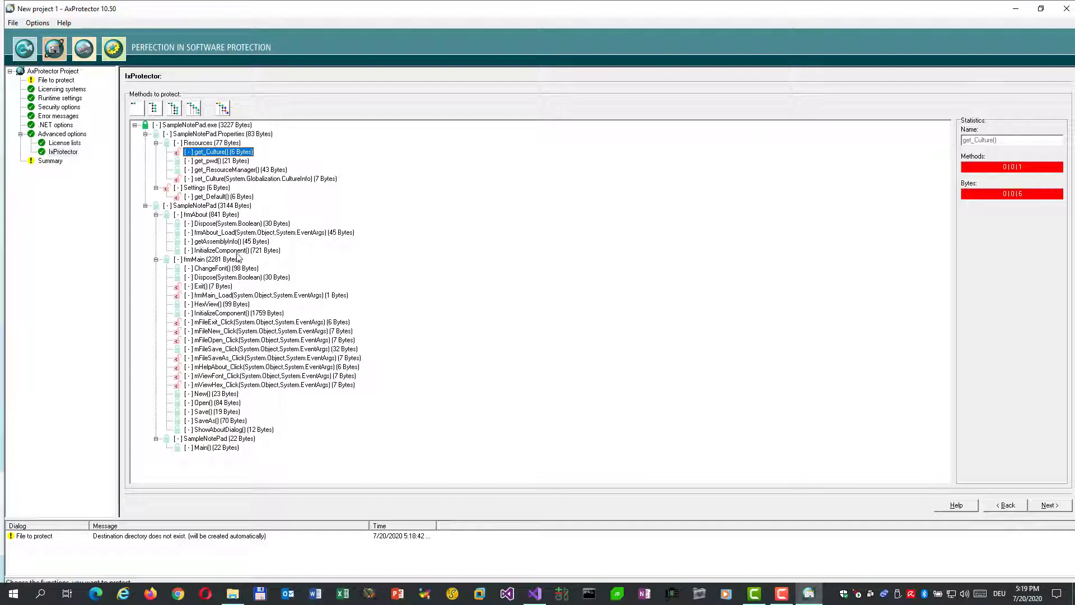
left_click(217, 268)
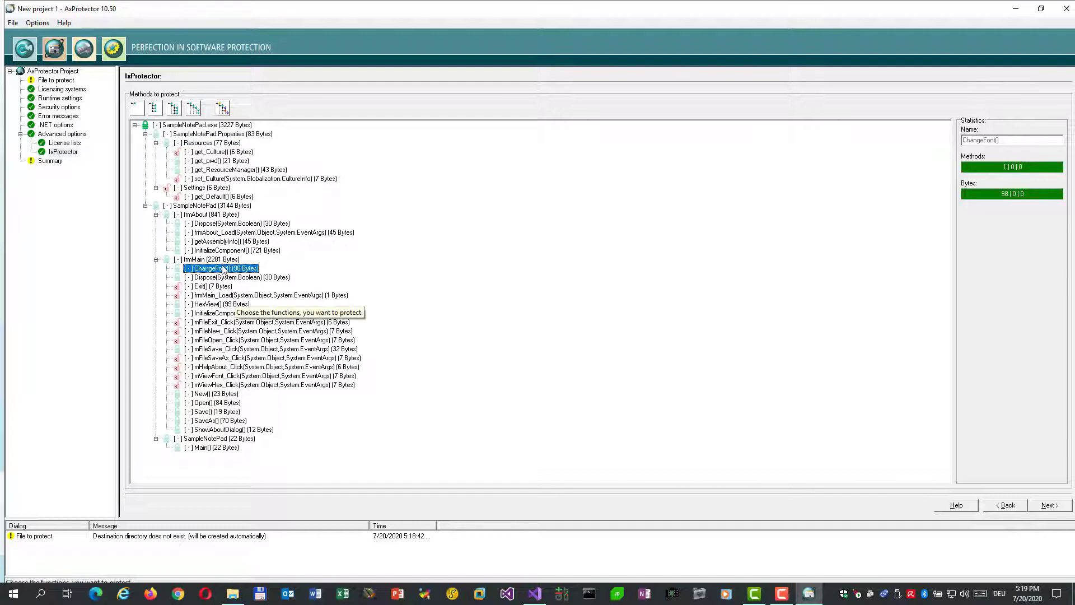
right_click(225, 270)
left_click(267, 316)
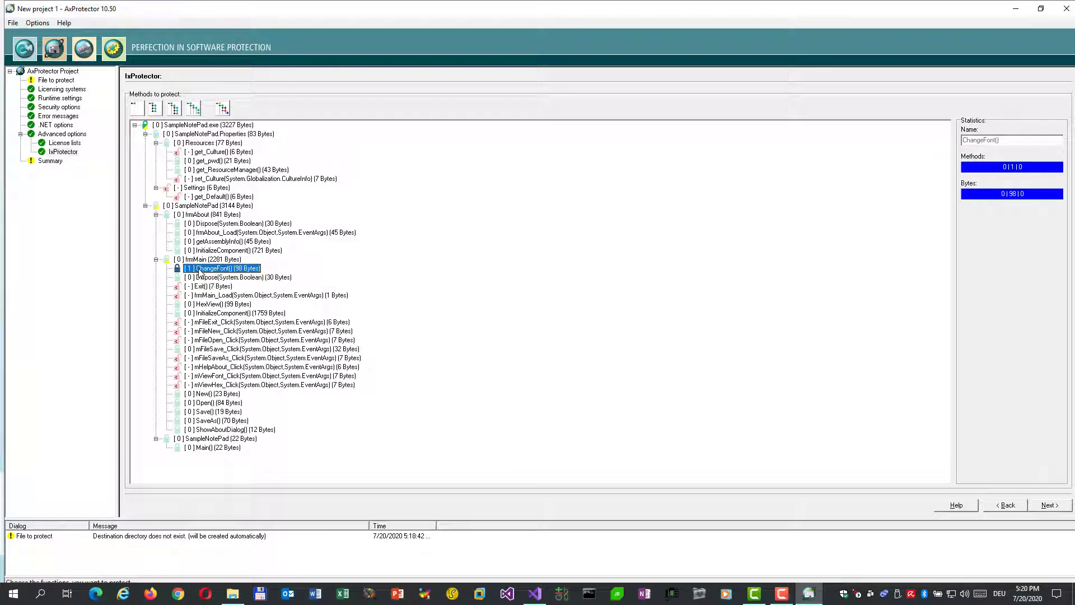
Step: Run the protection and bring up the Release folder in File Explorer
left_click(1049, 504)
left_click(1050, 505)
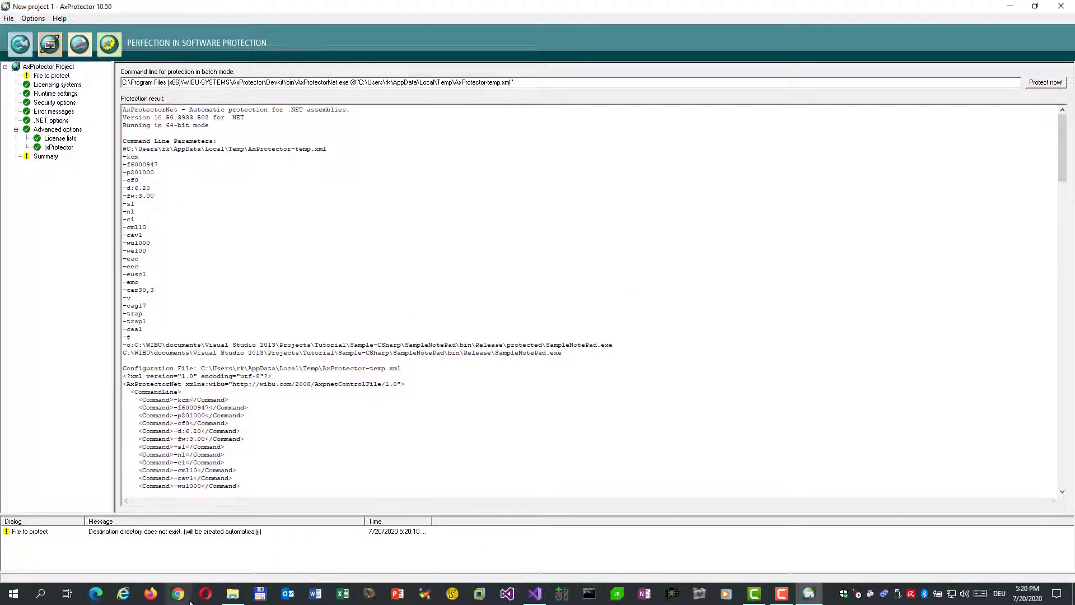
left_click(233, 593)
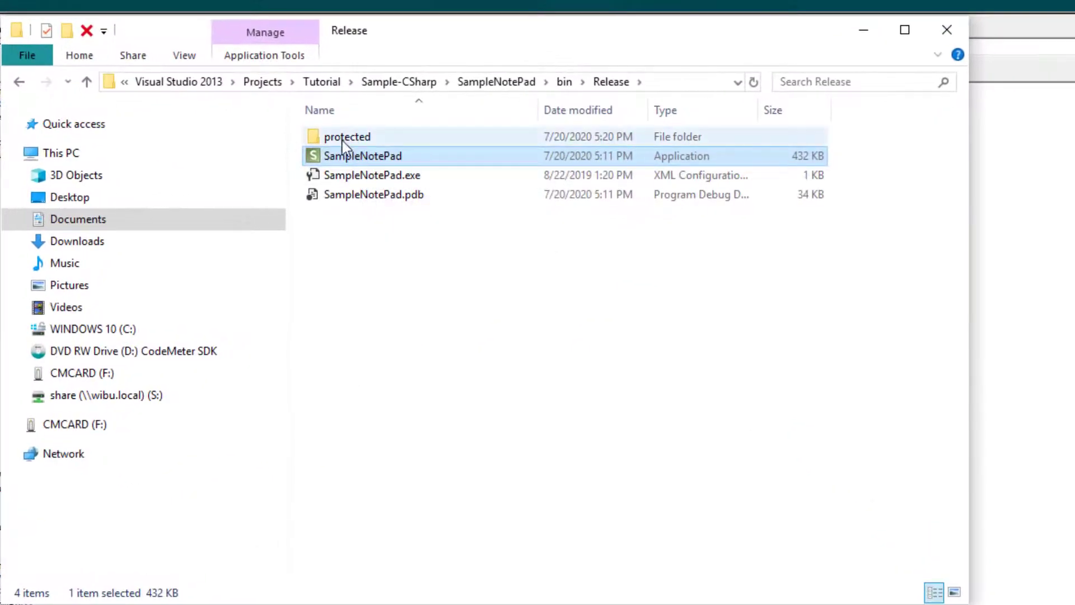
Step: Open the protected folder, launch SampleNotePad.exe, and cancel the WIBU license error
double_click(347, 136)
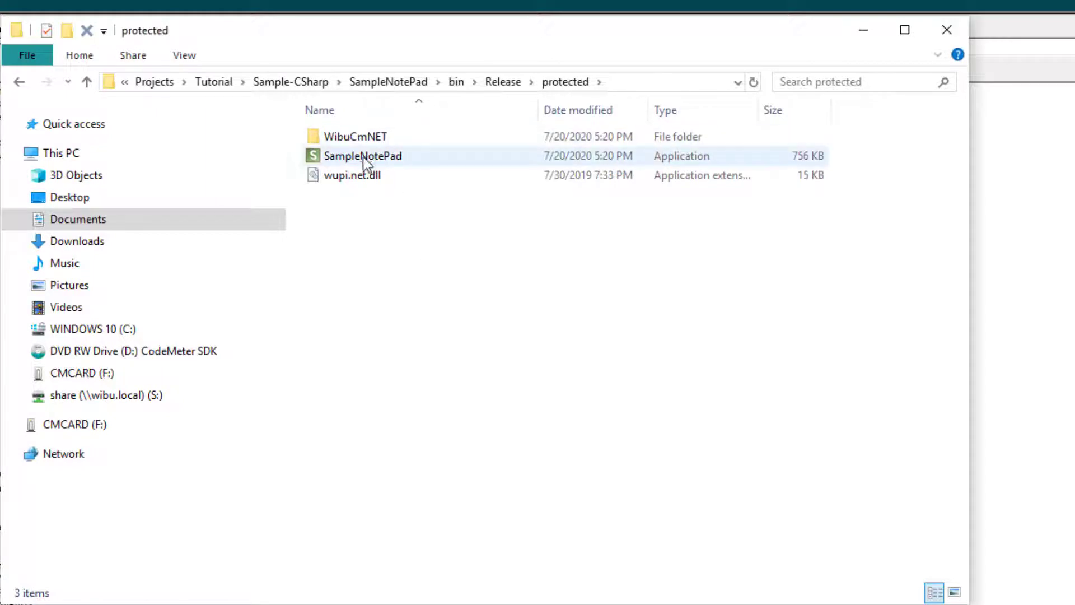
mouse_move(353, 175)
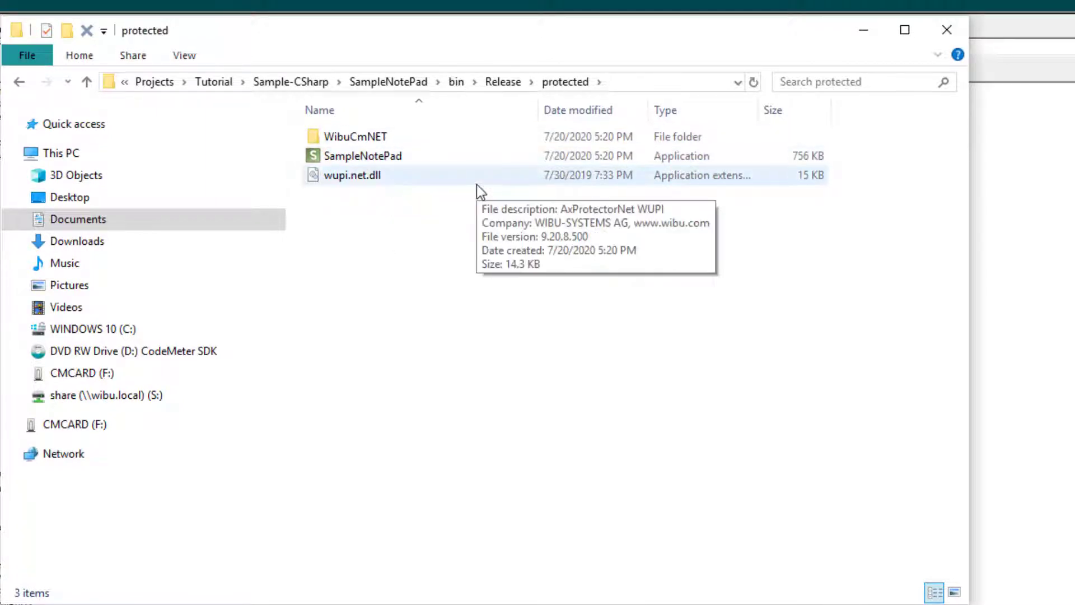
double_click(362, 155)
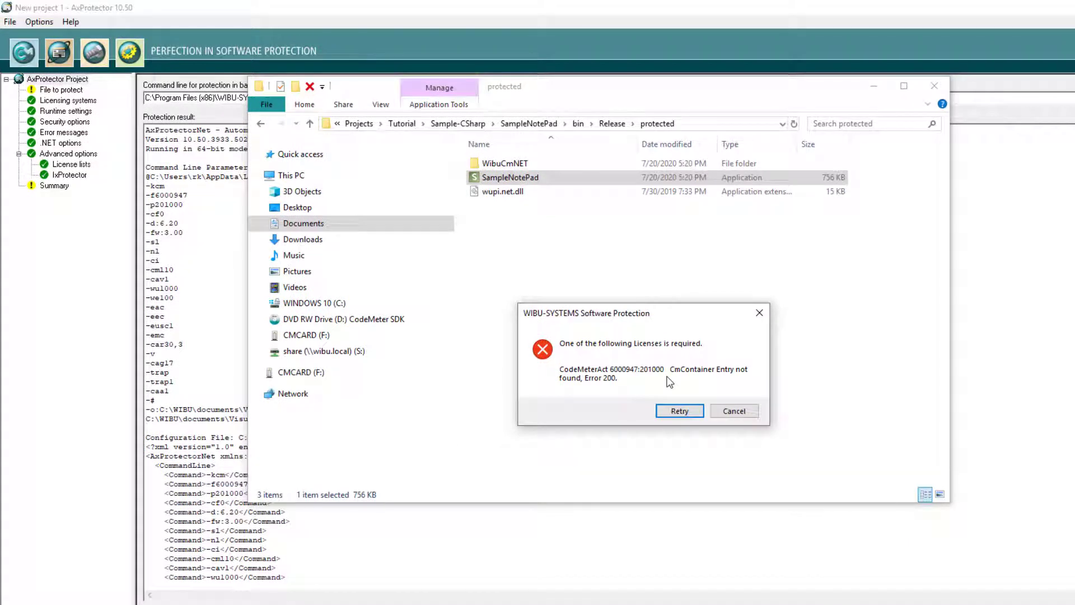
left_click(734, 411)
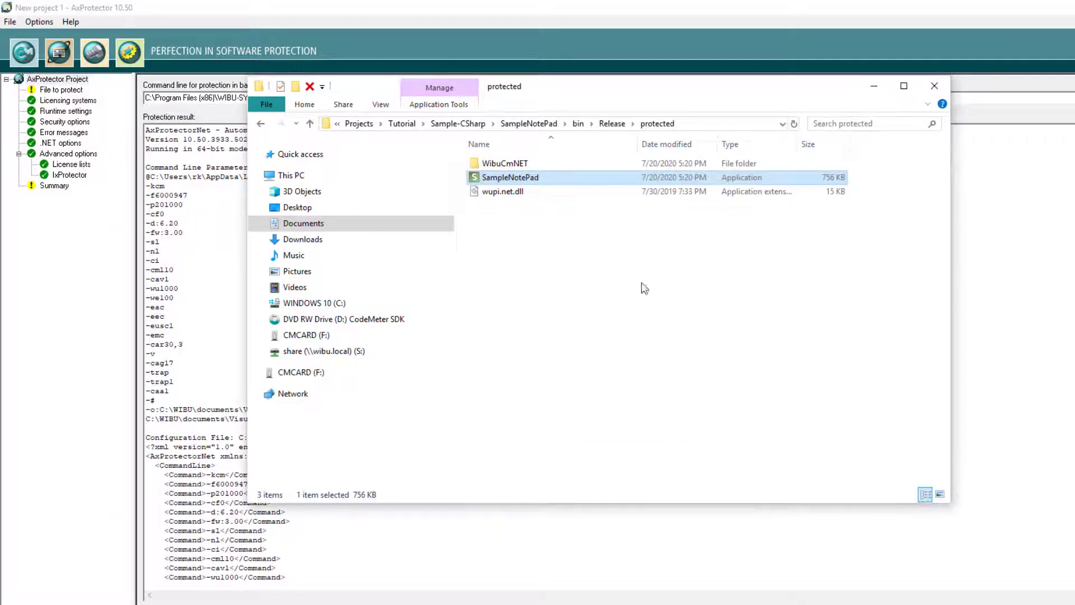
Step: Relaunch protected SampleNotePad, try View > Font, and cancel the license-required error
double_click(531, 178)
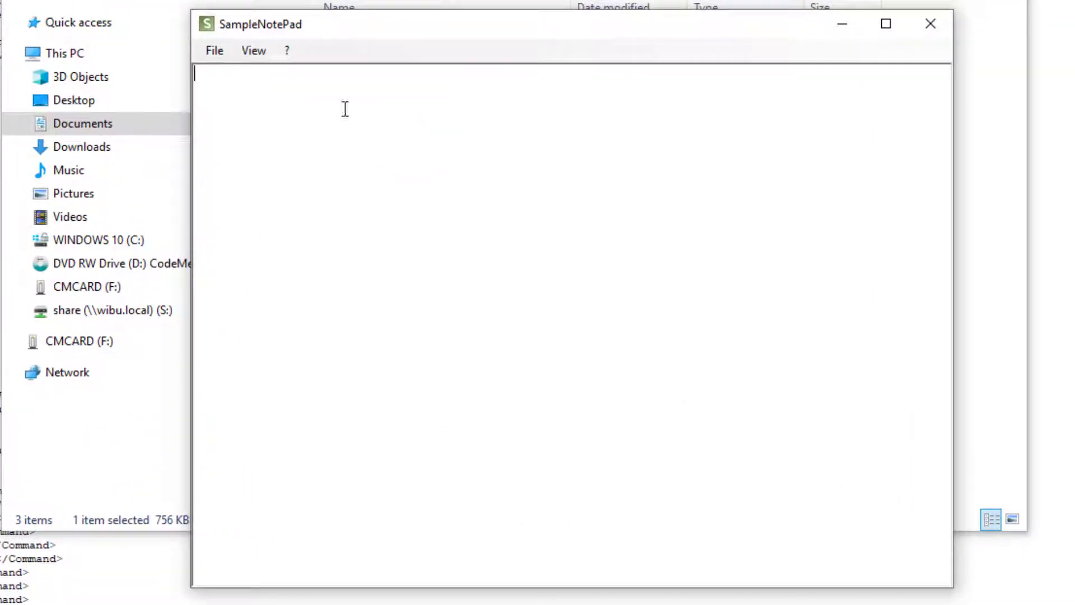
left_click(254, 50)
left_click(277, 72)
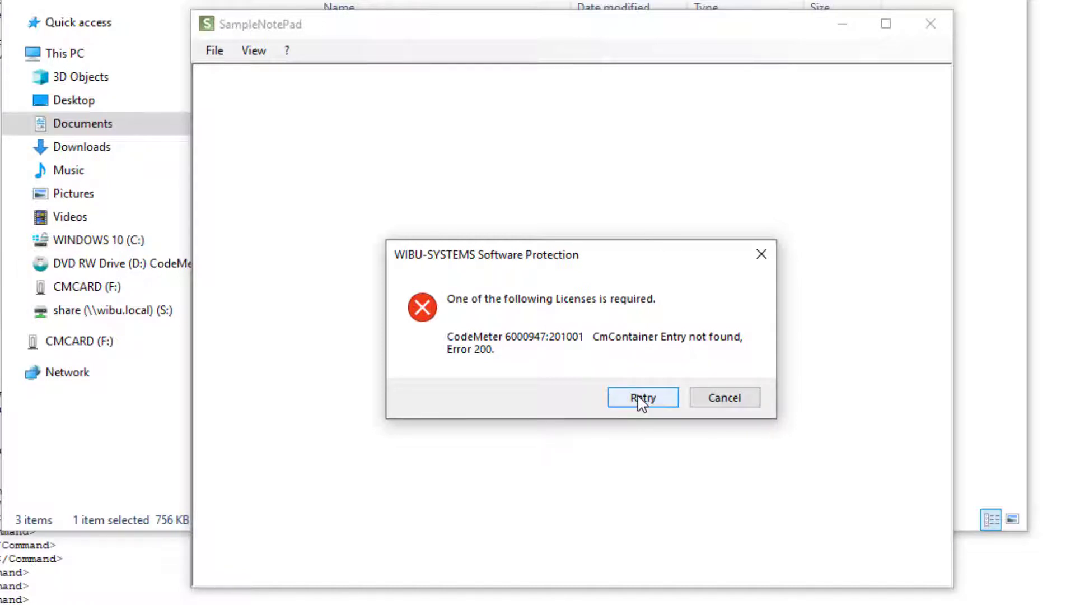
left_click(724, 397)
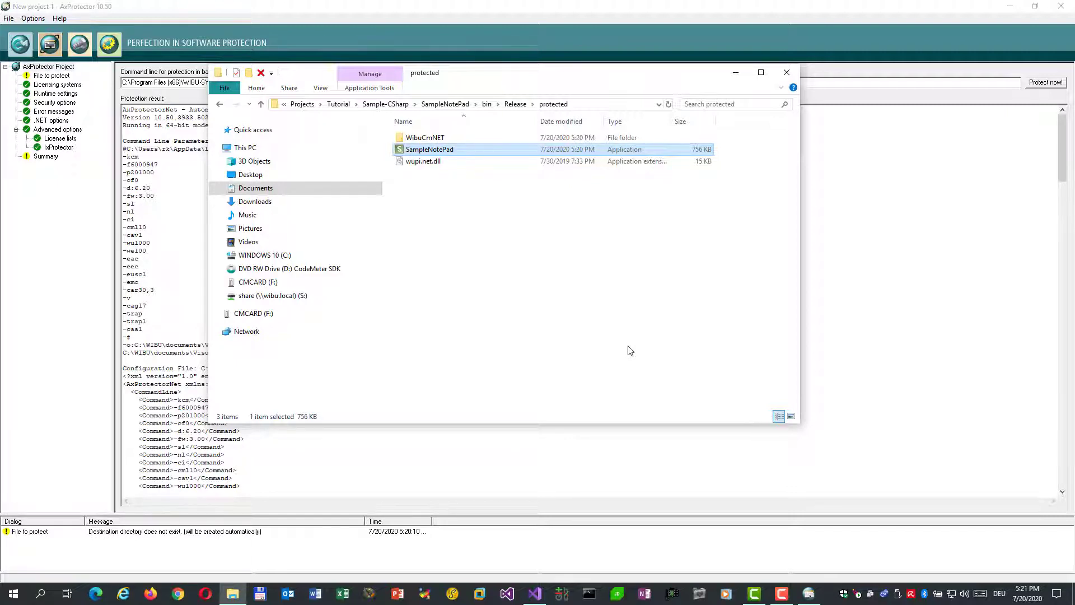
Step: Switch to Visual Studio and tick wupi.net.dll and WupiEngineNet.dll in Add Reference's Browse list
key("alt+Tab")
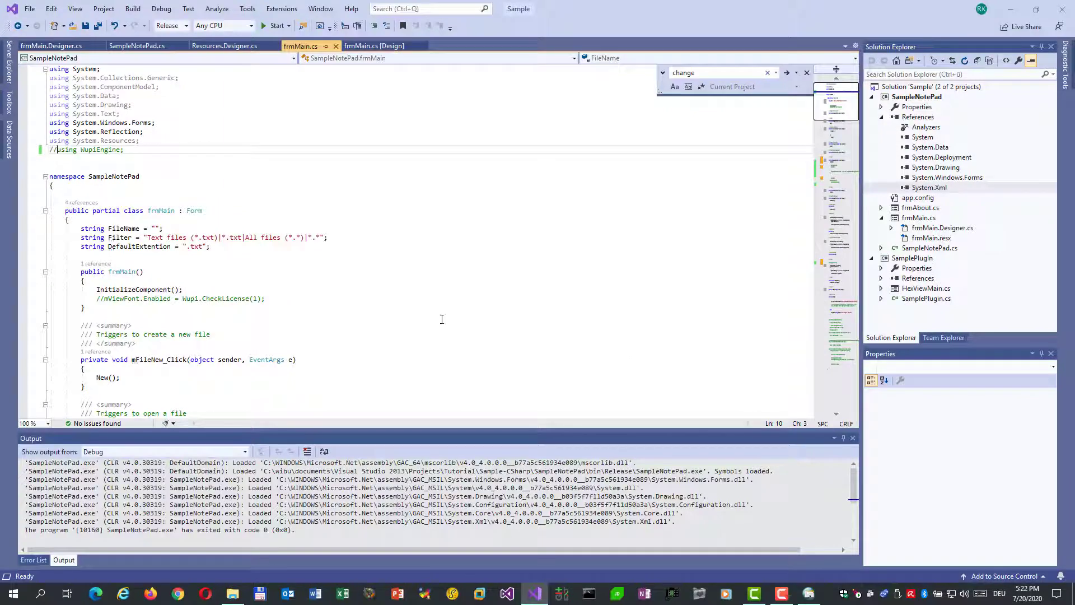
right_click(917, 117)
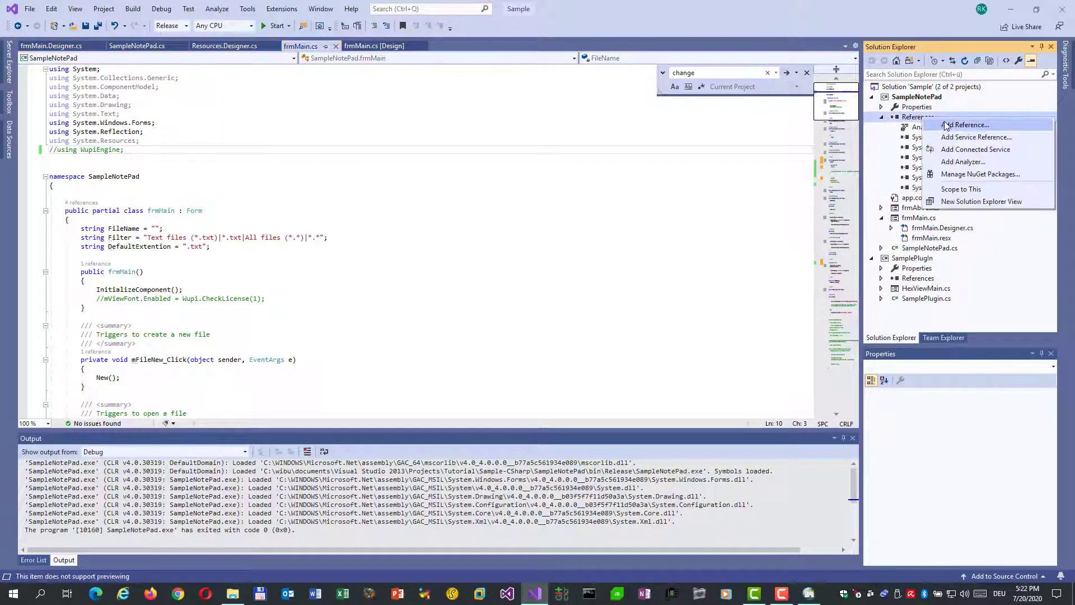
left_click(964, 125)
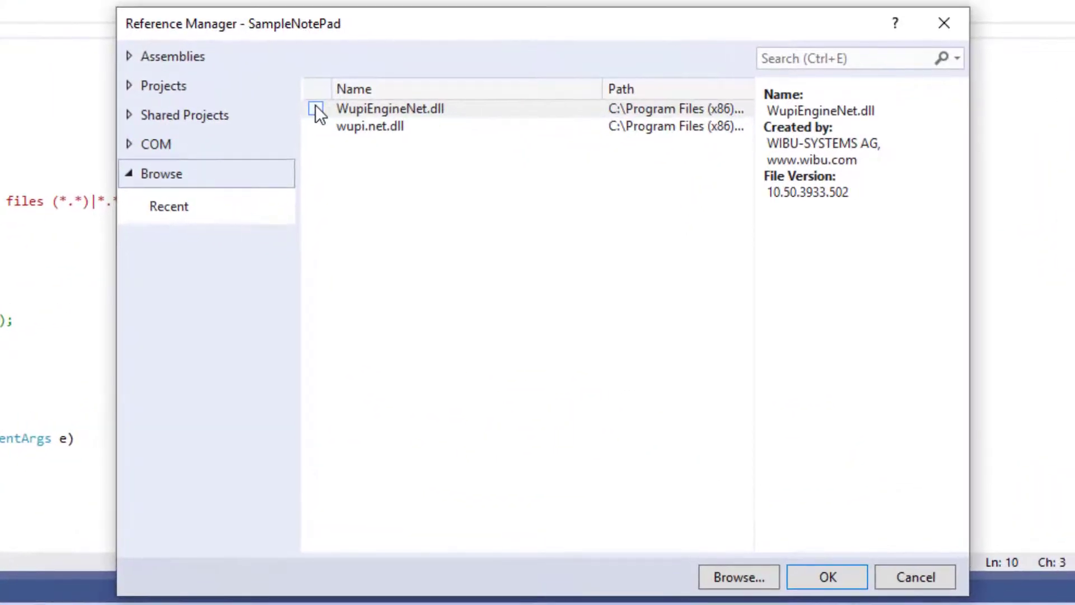
left_click(314, 107)
left_click(317, 126)
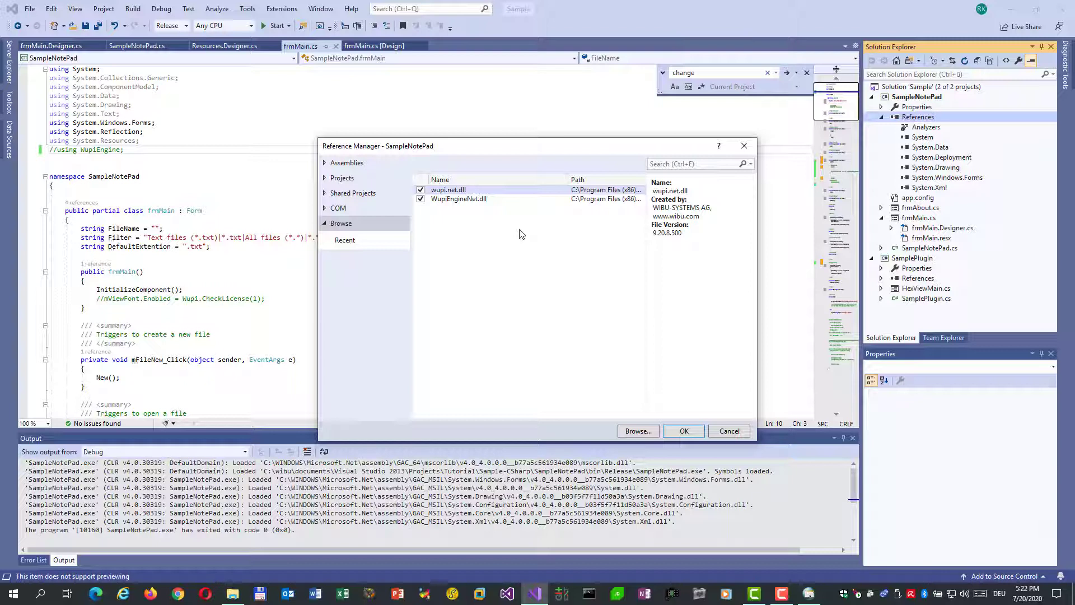
Step: Add both WUPI references, uncomment using WupiEngine, and enable the Wupi.CheckLicense(1) font check
left_click(684, 431)
key("BackSpace")
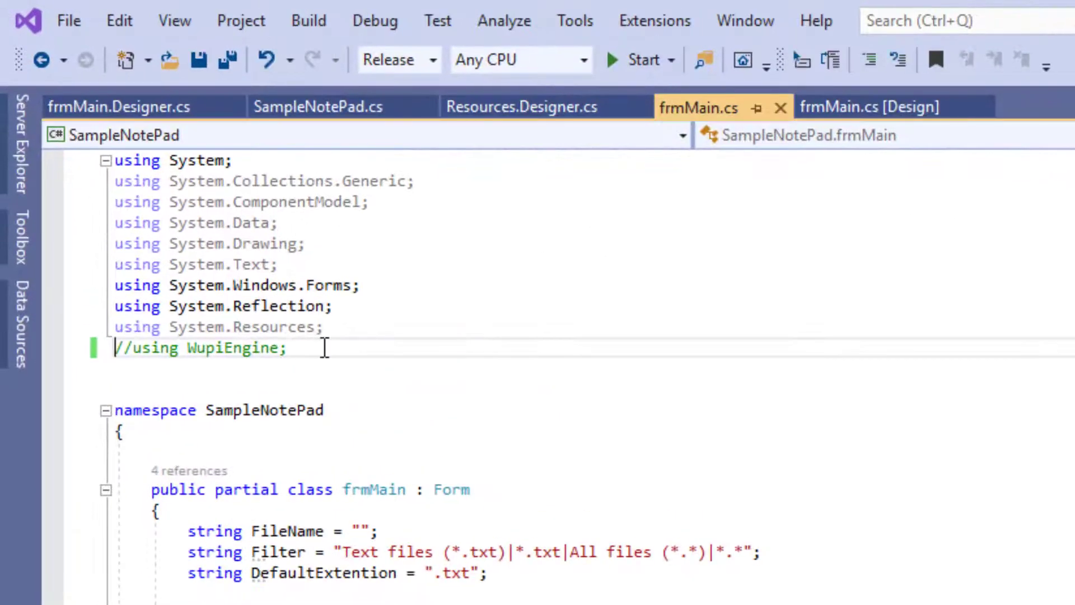
key("BackSpace")
scroll(537, 336, "down", 15)
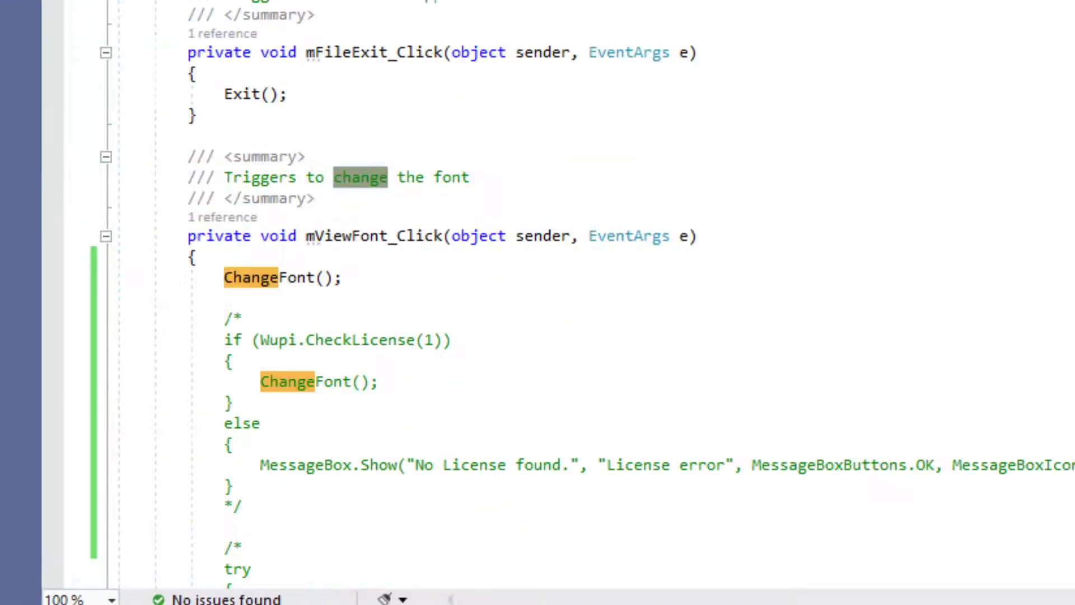
left_click(395, 287)
key("Home")
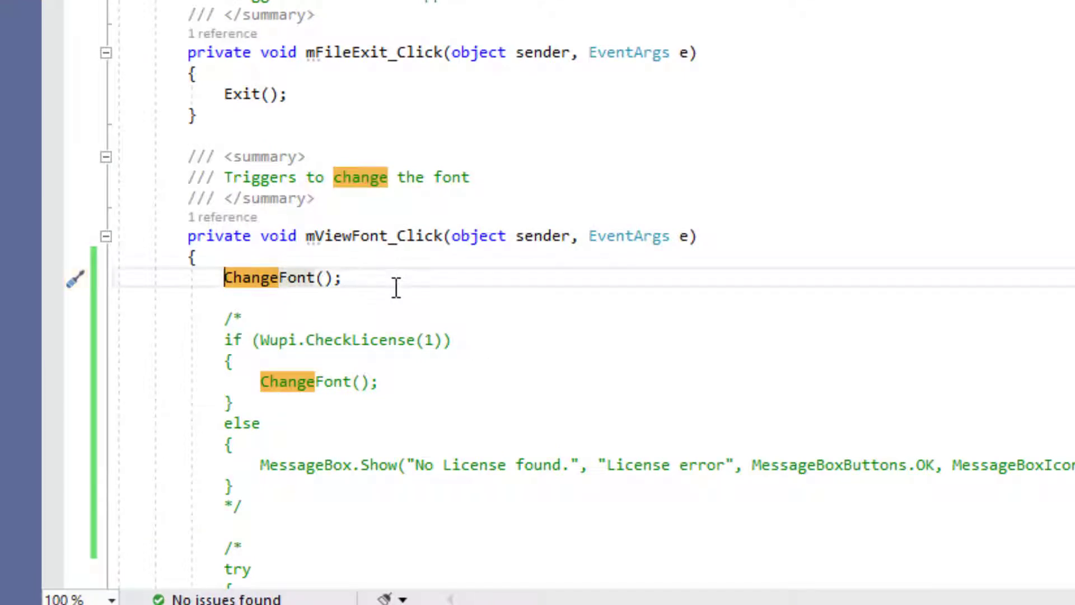
type("//")
key("Down")
key("Delete")
key("Delete")
key("Down")
key("Down")
key("Down")
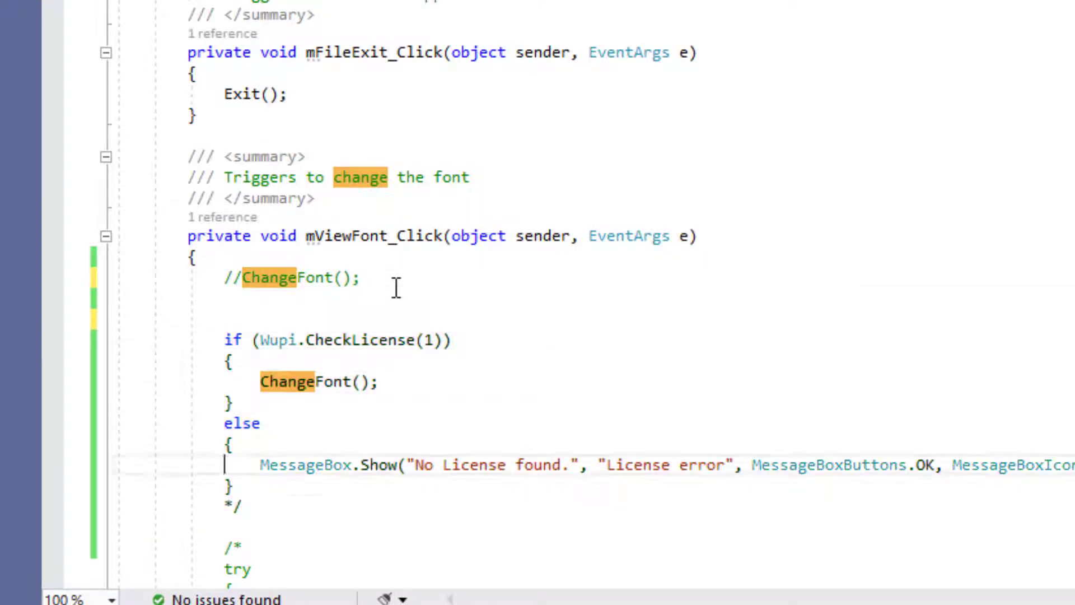
key("Delete")
key("Delete")
left_click(483, 362)
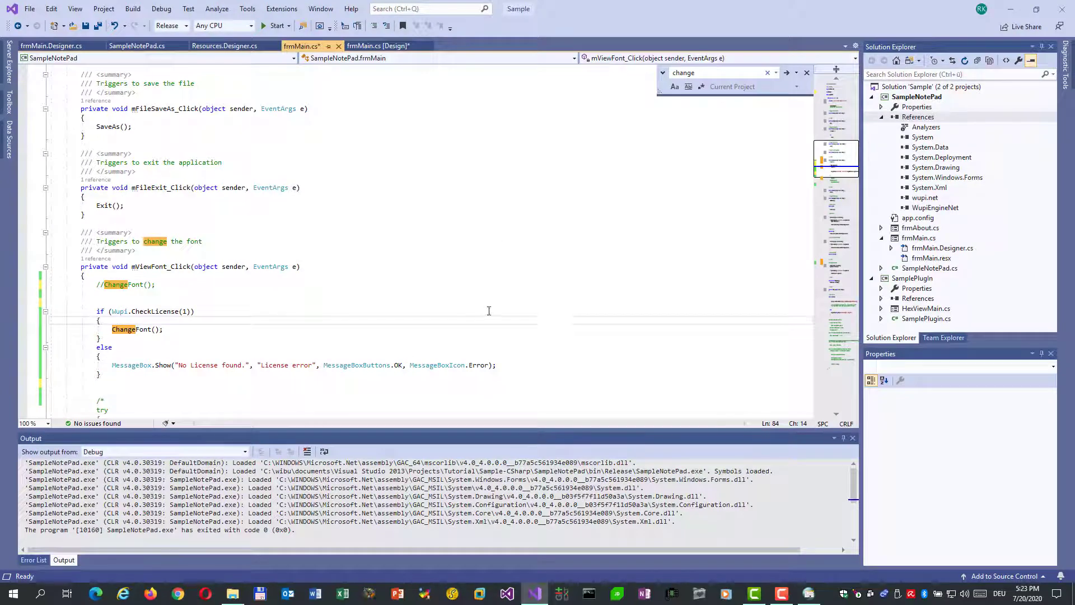
Step: Rebuild and test-run SampleNotePad, then re-run protection in AxProtector
key("F5")
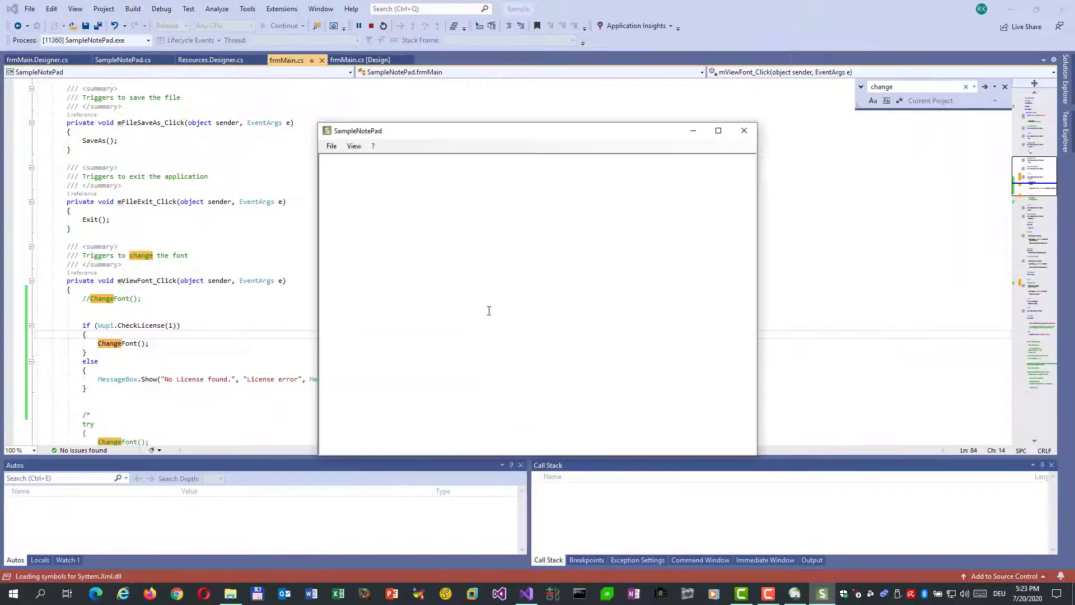
left_click(743, 131)
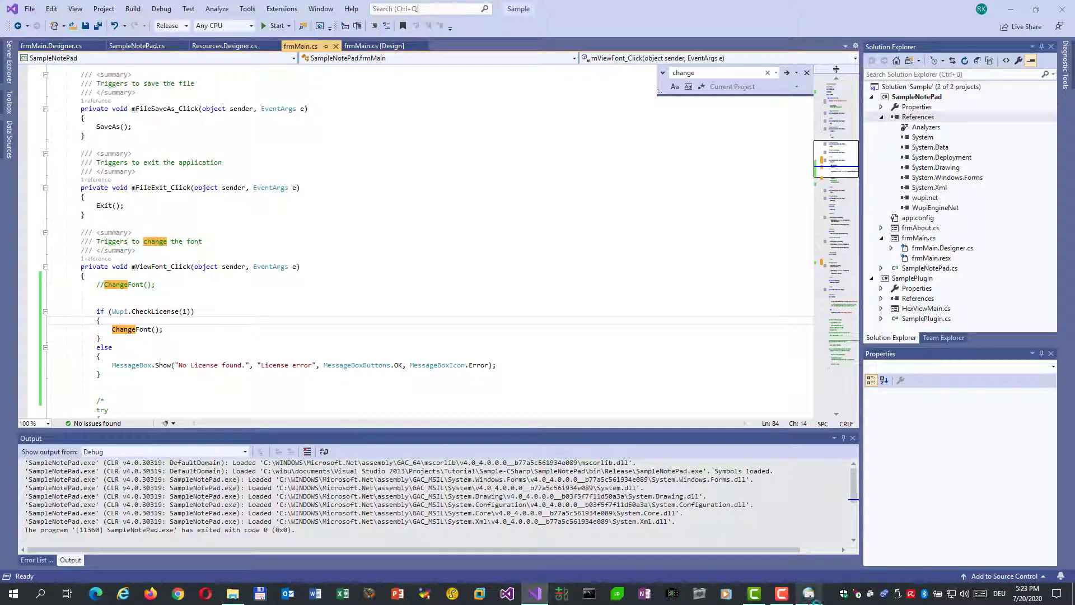
left_click(809, 595)
left_click(1044, 82)
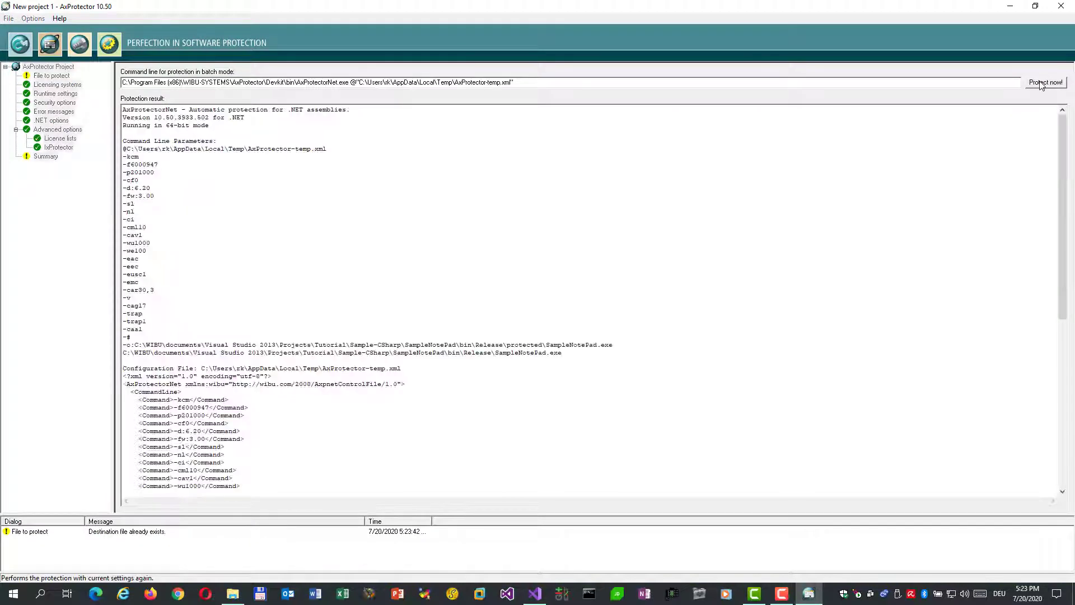
Step: Launch protected SampleNotePad, try View > Font, dismiss 'No License found', and type Hello
left_click(232, 595)
double_click(432, 150)
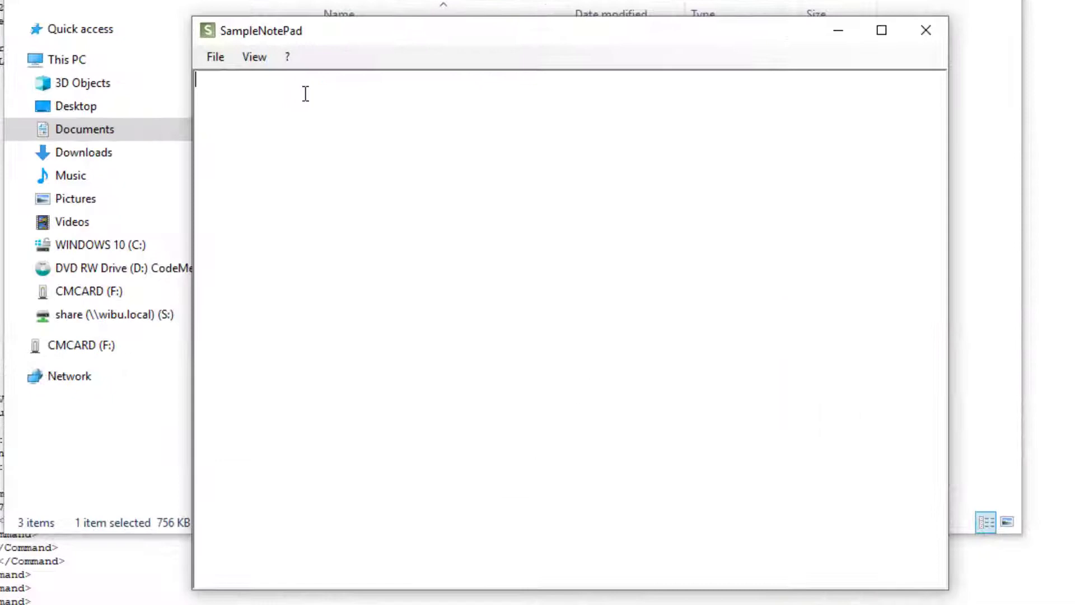
left_click(245, 49)
left_click(269, 71)
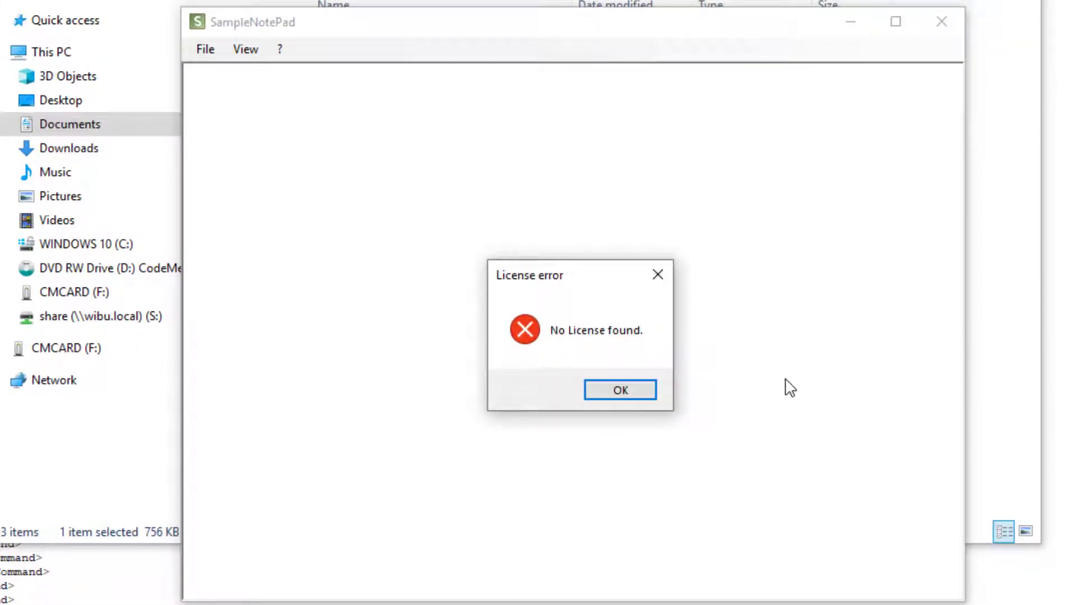
left_click(620, 390)
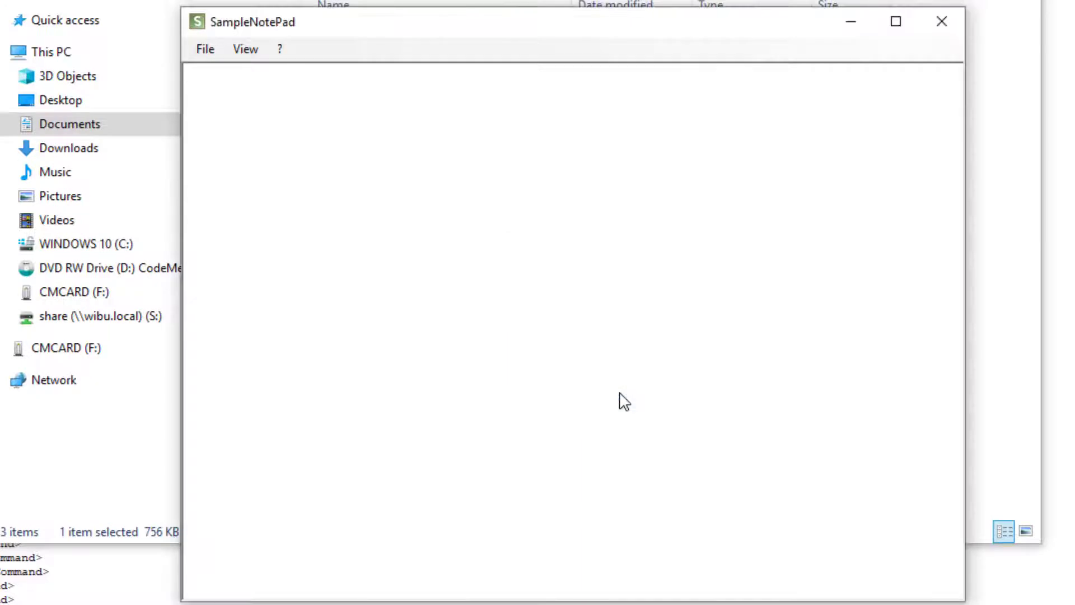
left_click(615, 336)
type("He")
type("llo")
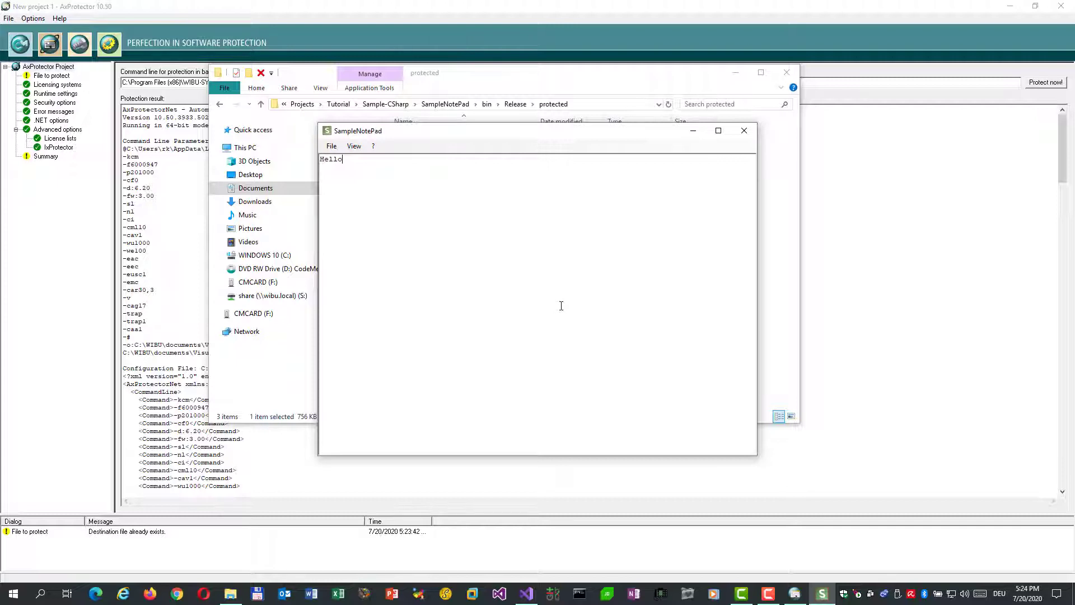
Step: Close SampleNotePad and Explorer, then uncomment mViewFont.Enabled = Wupi.CheckLicense(1) in frmMain()
left_click(744, 130)
left_click(787, 73)
left_click(534, 594)
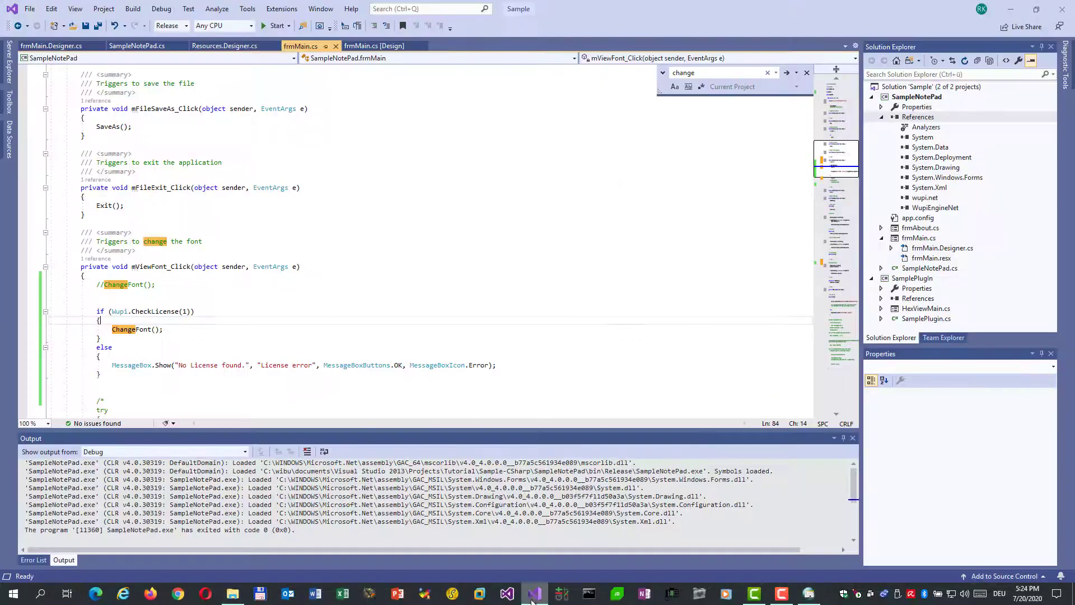
scroll(363, 317, "up", 5)
scroll(364, 318, "up", 5)
scroll(364, 318, "up", 5)
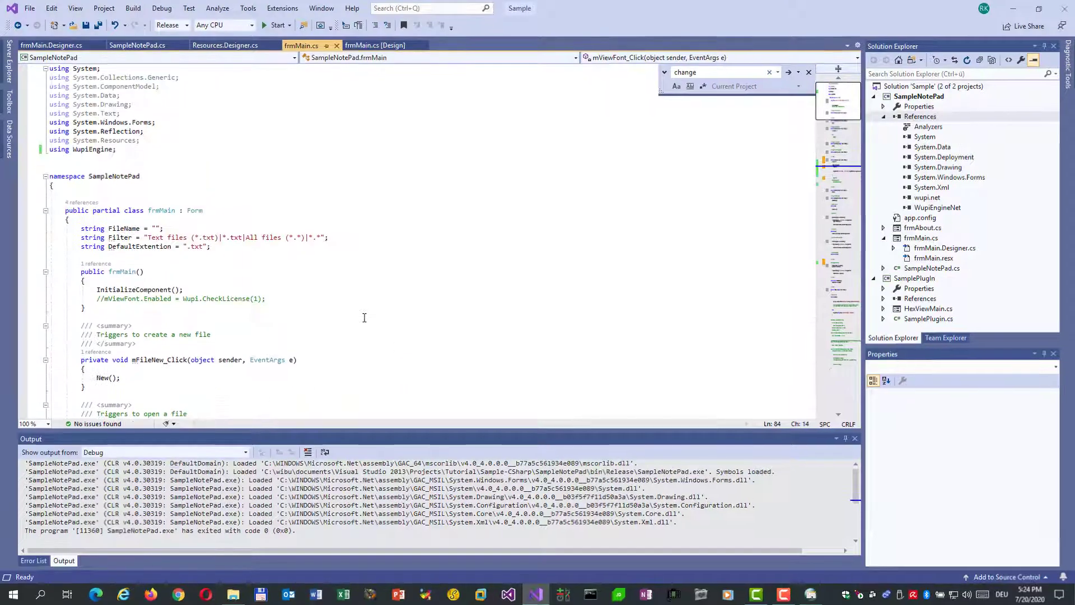
left_click(113, 299)
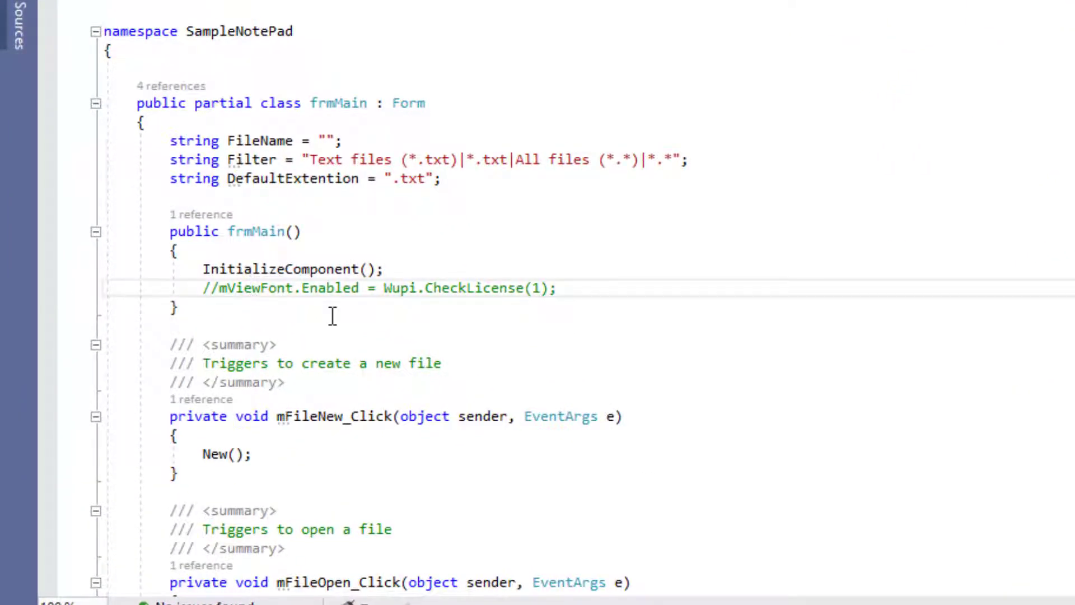
key("Home")
key("Delete")
key("Delete")
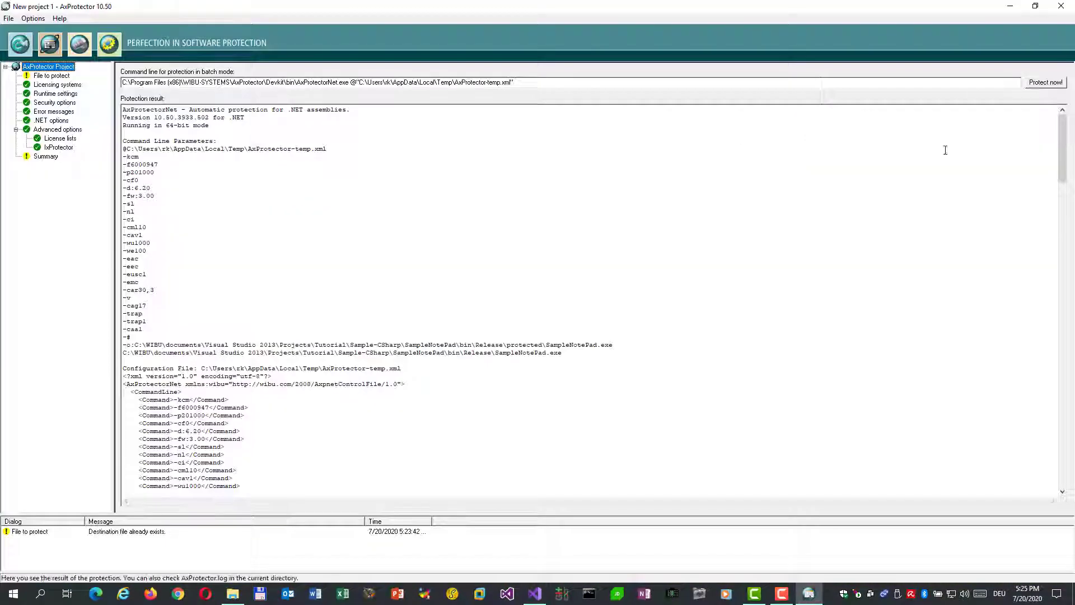
Step: Re-protect SampleNotePad, confirm its View > Font command is disabled, then return to Visual Studio
left_click(1046, 82)
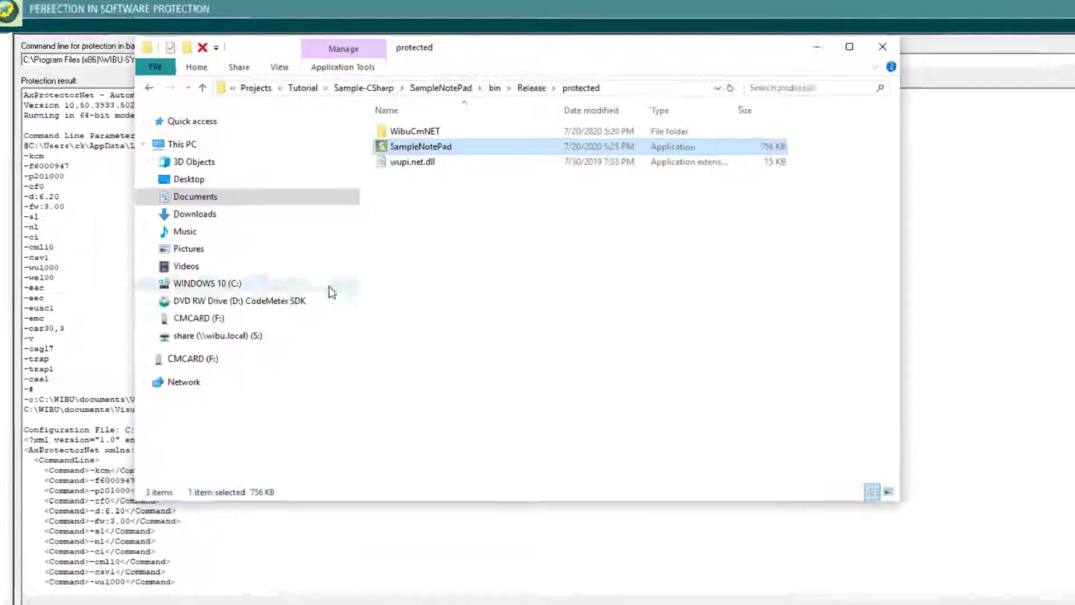
double_click(418, 147)
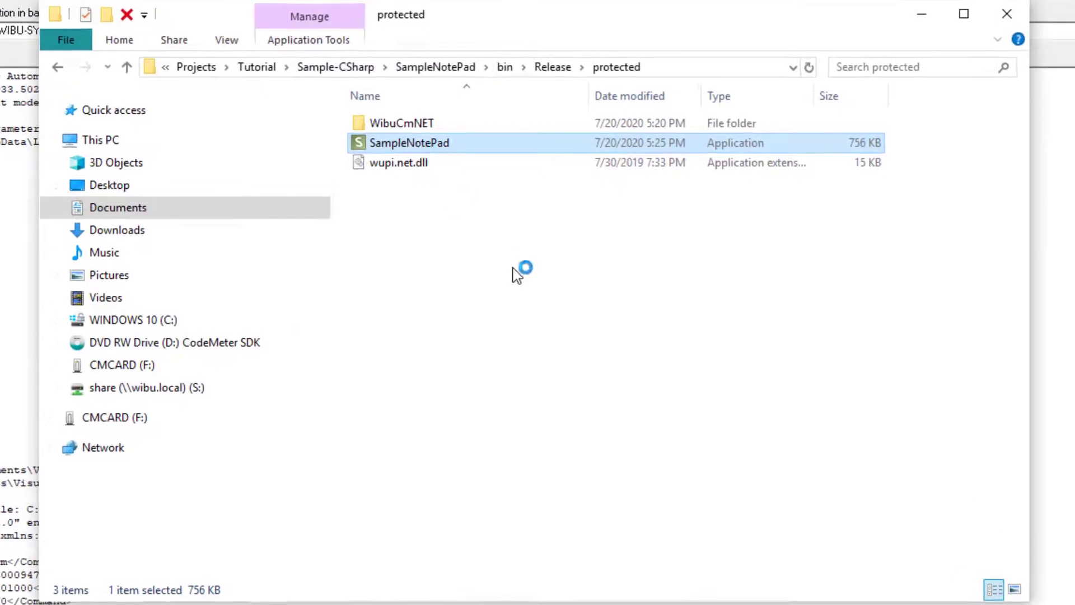
left_click(283, 137)
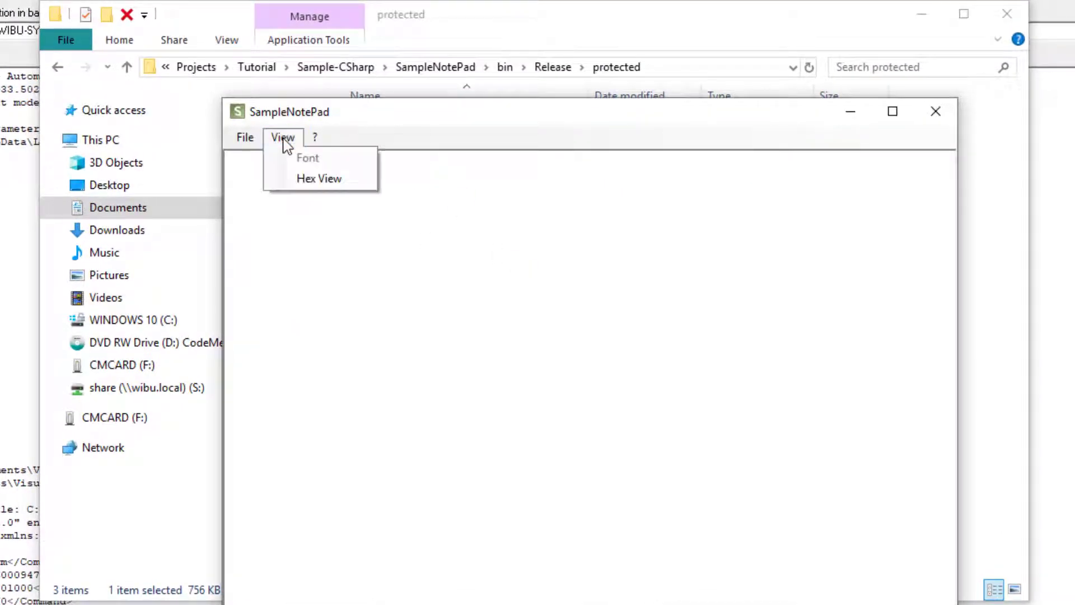
left_click(322, 164)
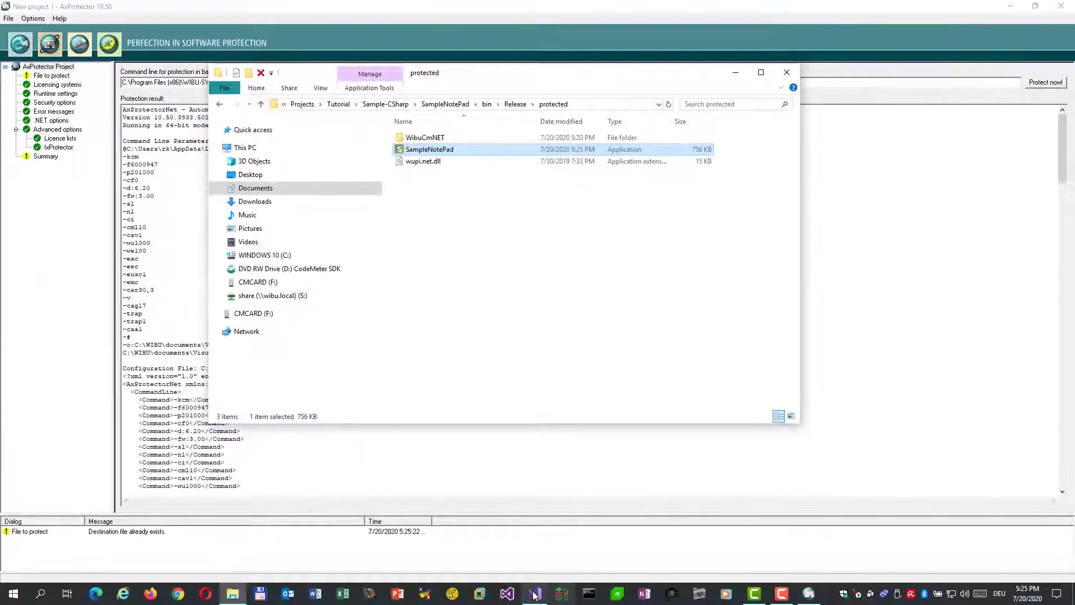
left_click(535, 594)
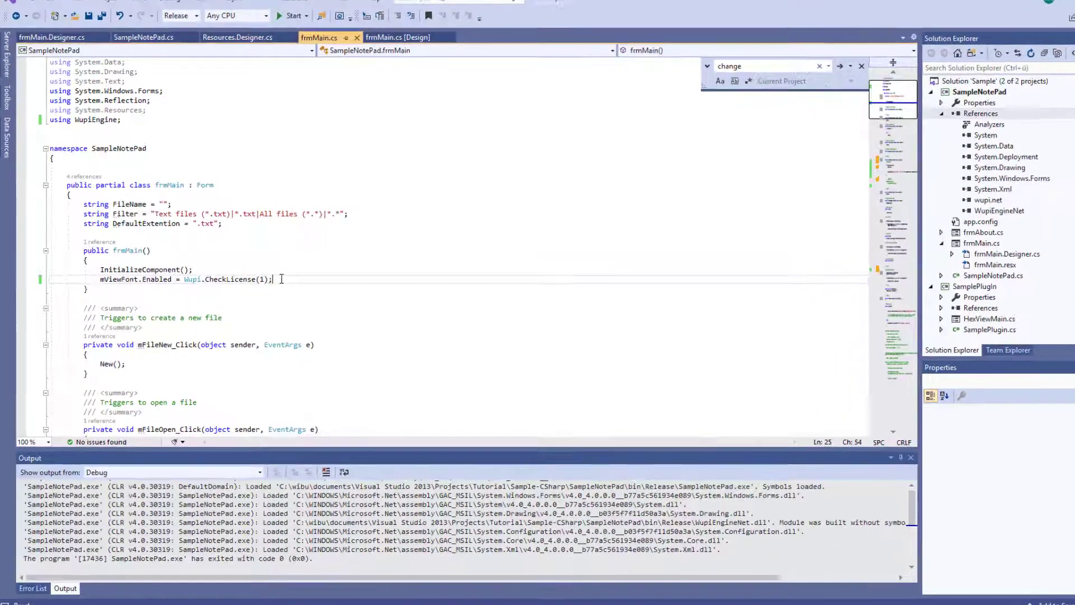
Step: Add // before mViewFont.Enabled = Wupi.CheckLicense(1) in frmMain() to comment it out
key("Home")
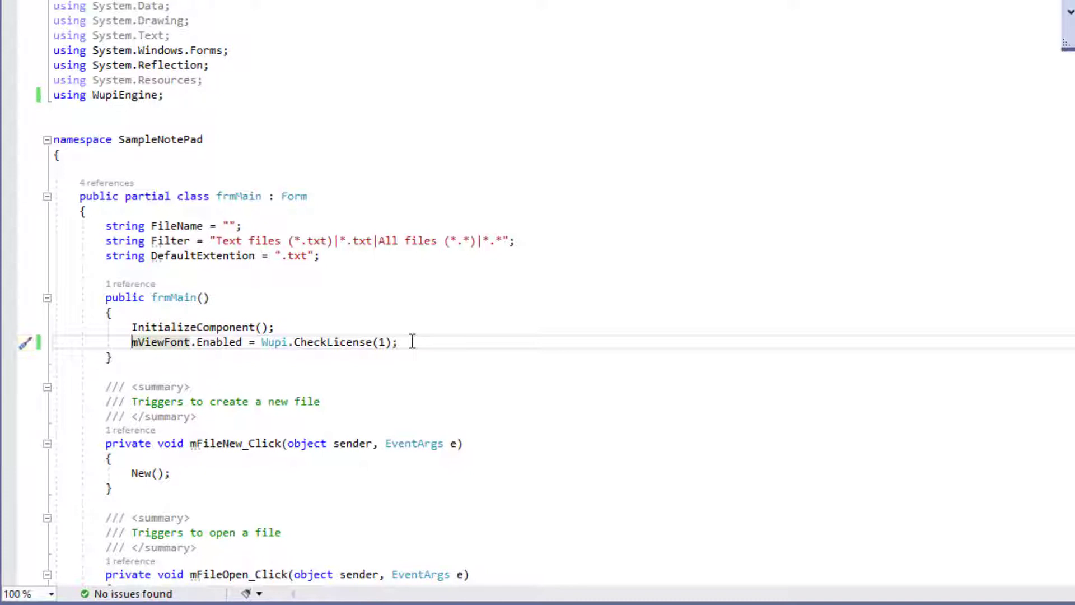
type("//")
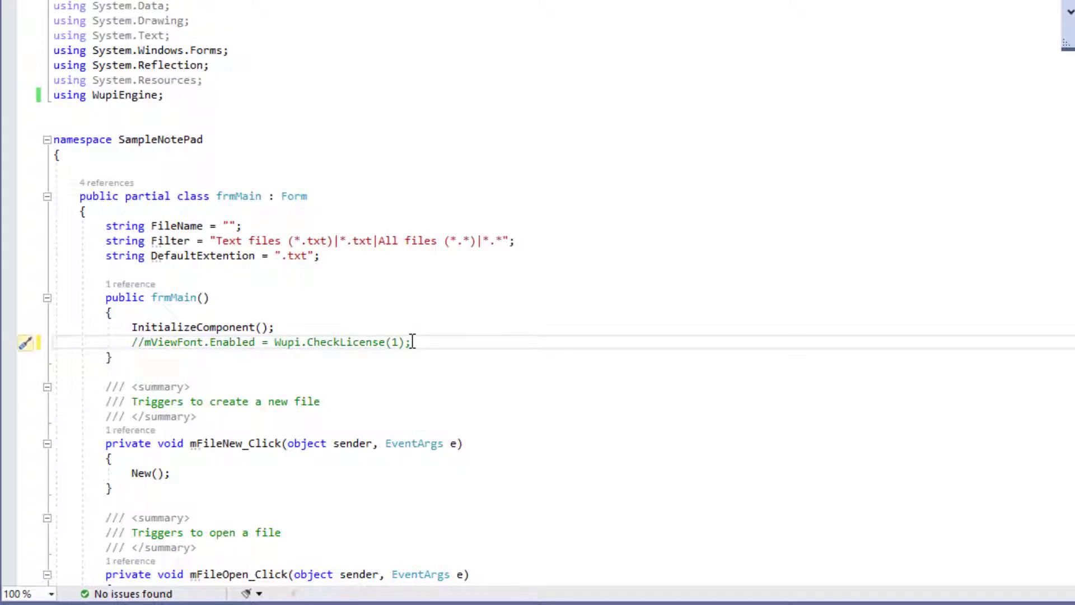
key("Down")
key("Down")
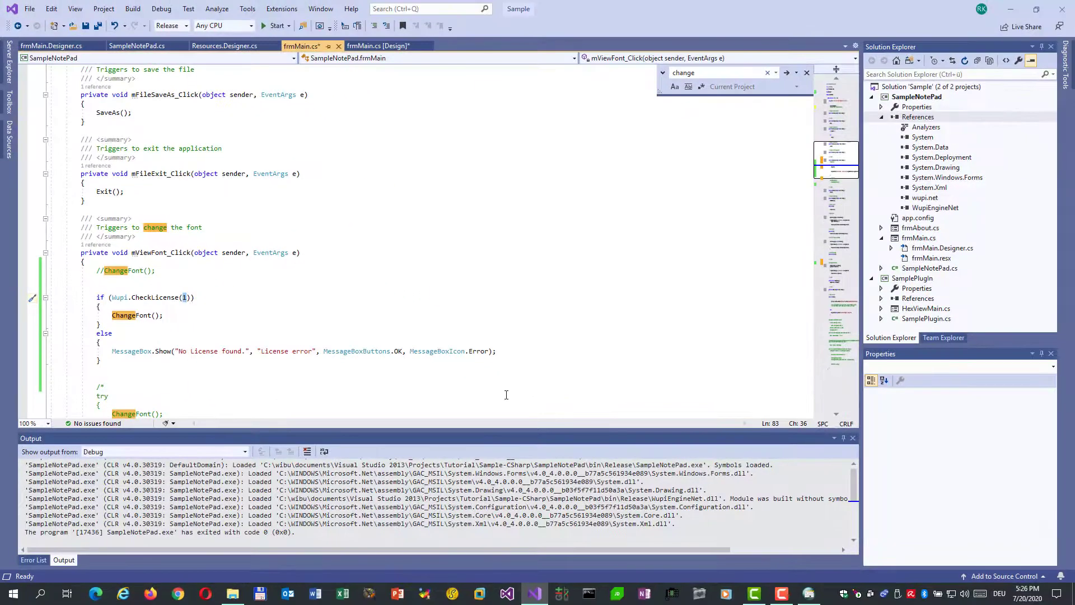
Step: Expand all IxProtector methods of SampleNotePad.exe, review ChangeFont, then minimize AxProtector
left_click(809, 593)
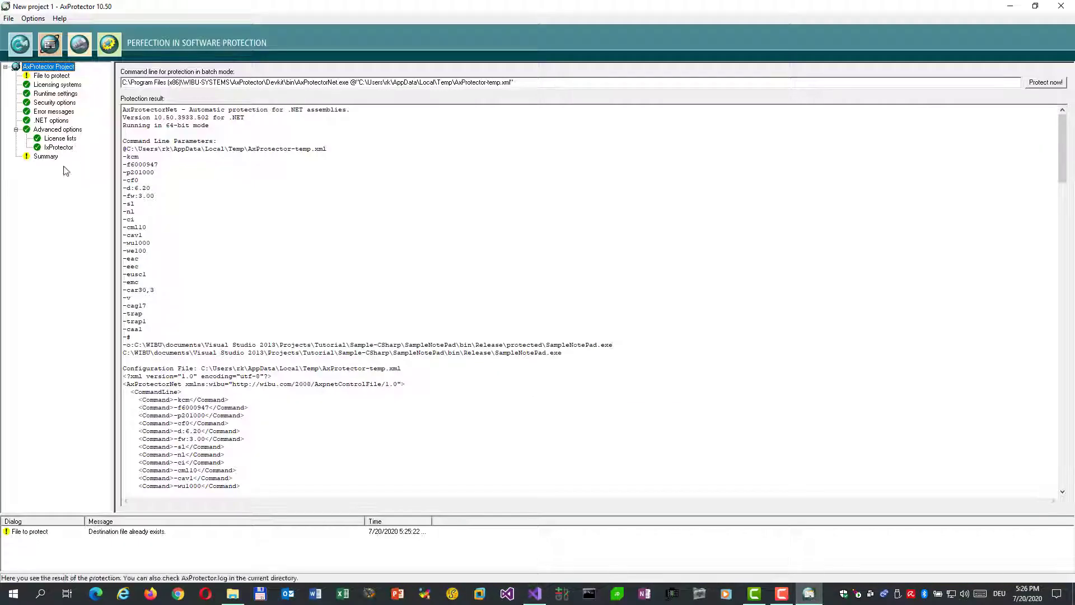
left_click(57, 147)
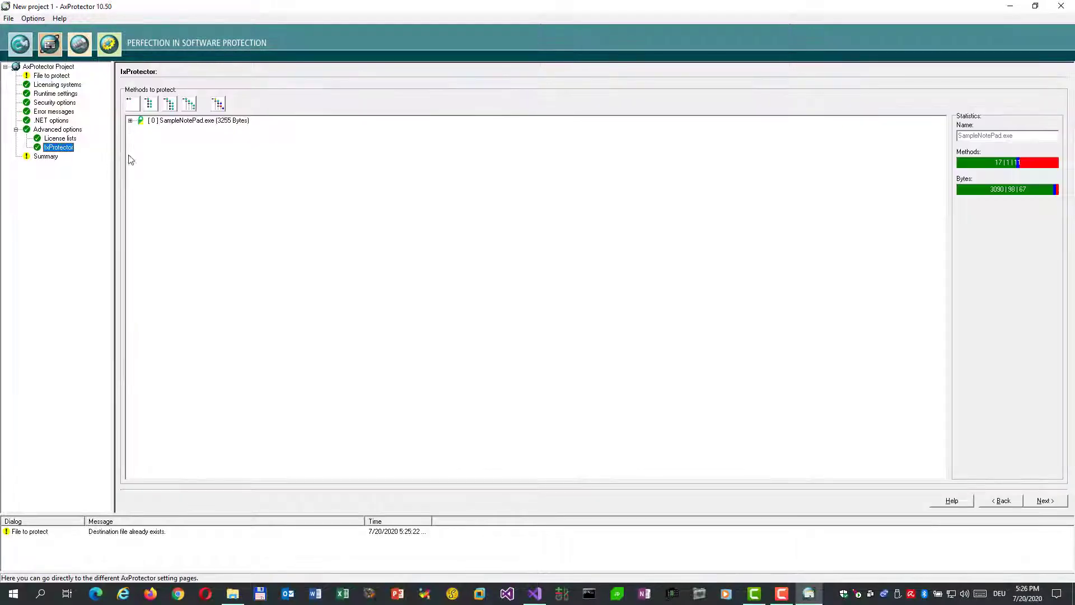
left_click(188, 104)
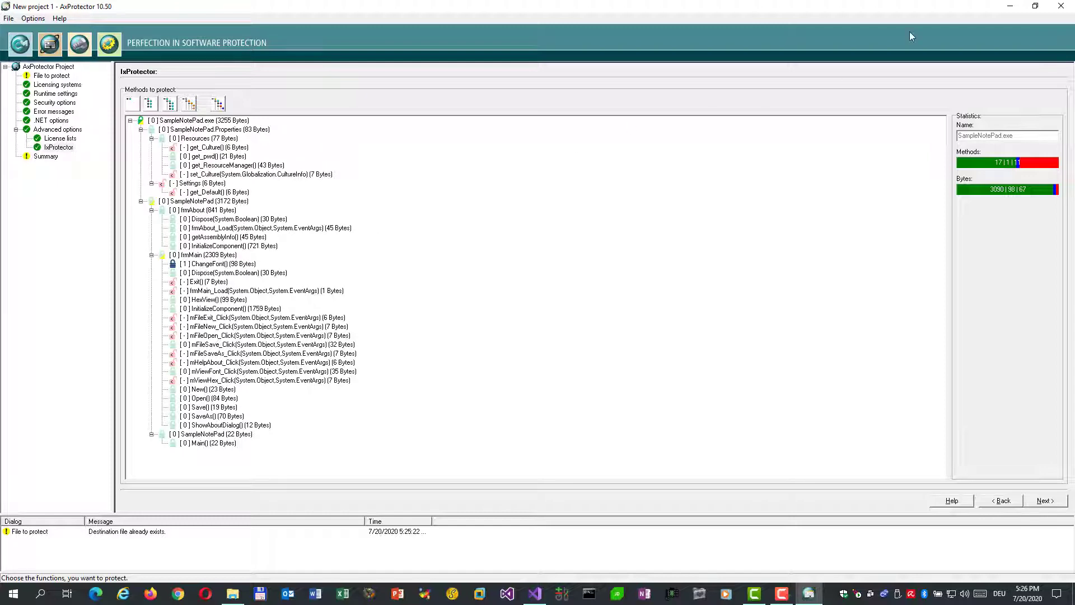
left_click(1011, 7)
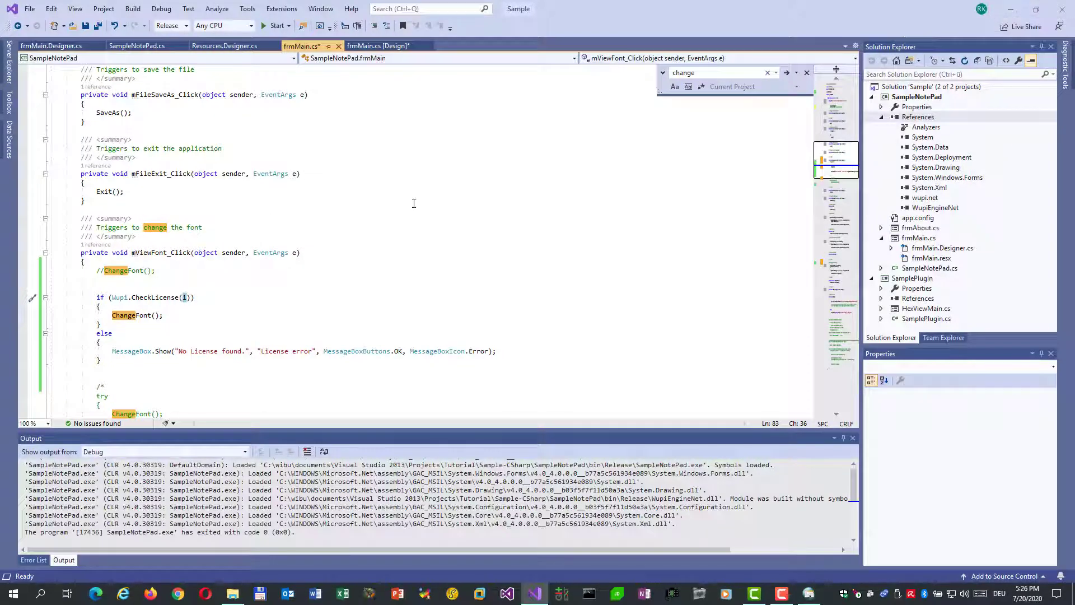
scroll(341, 272, "down", 5)
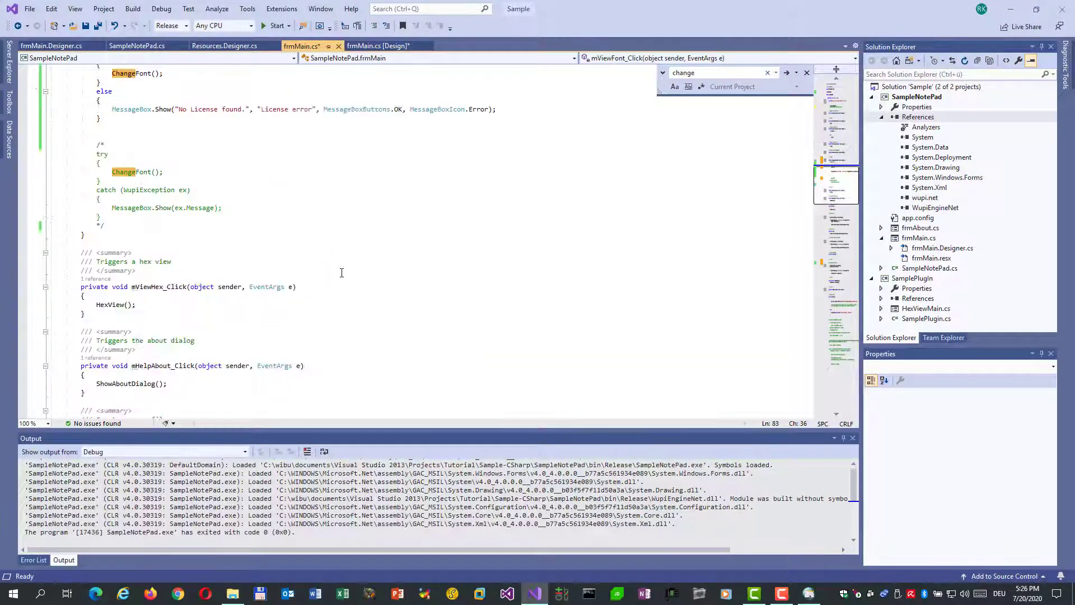
scroll(341, 273, "down", 5)
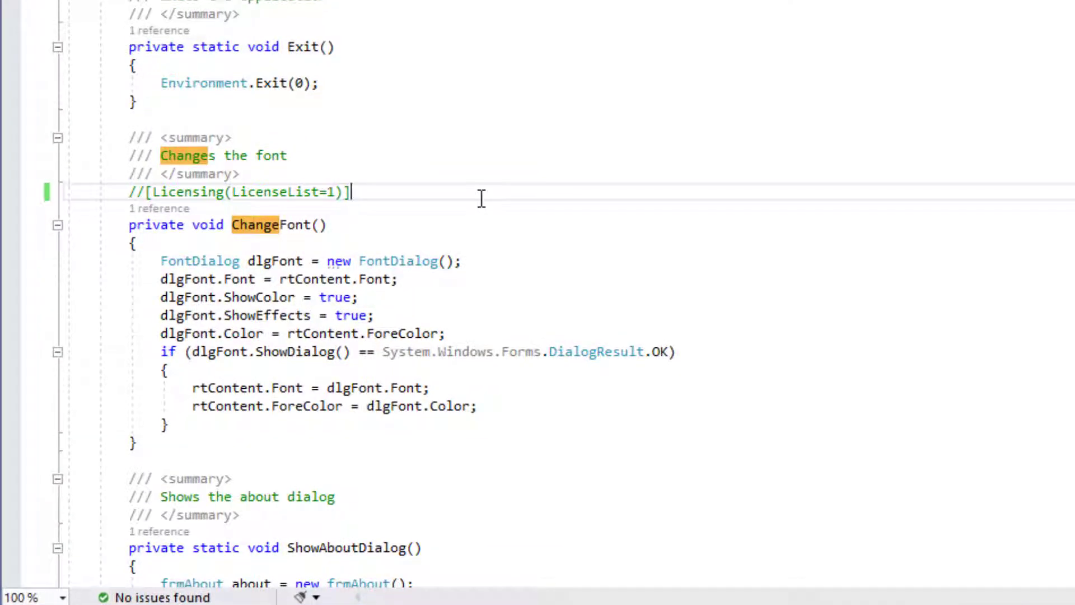
Step: Uncomment [Licensing(LicenseList=1)] above ChangeFont, select the method, then select the 1 in CheckLicense(1)
key("Home")
key("Delete")
key("Delete")
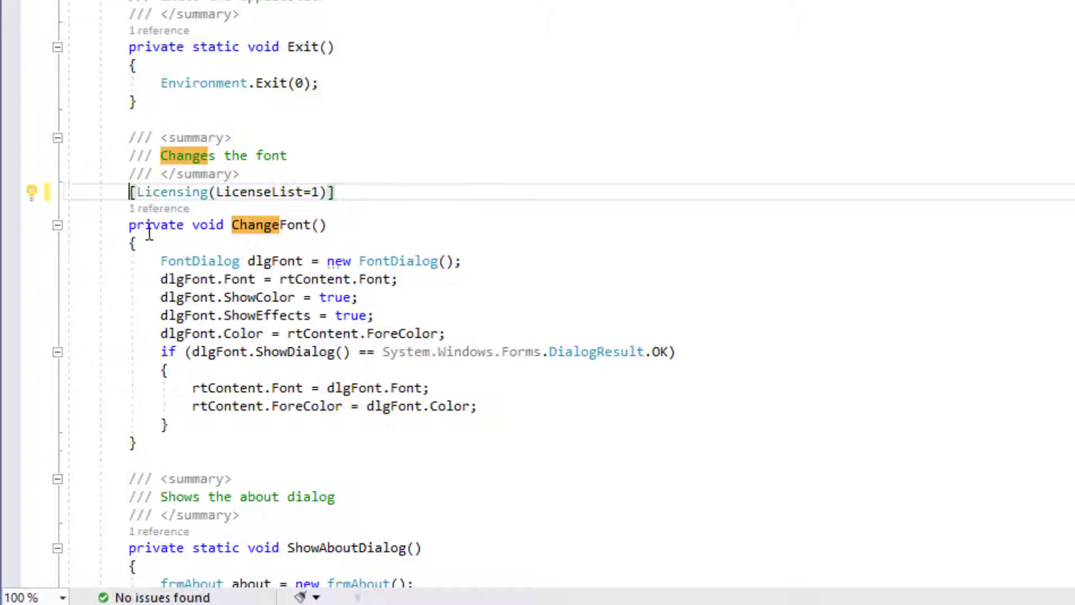
left_click_drag(130, 191, 468, 436)
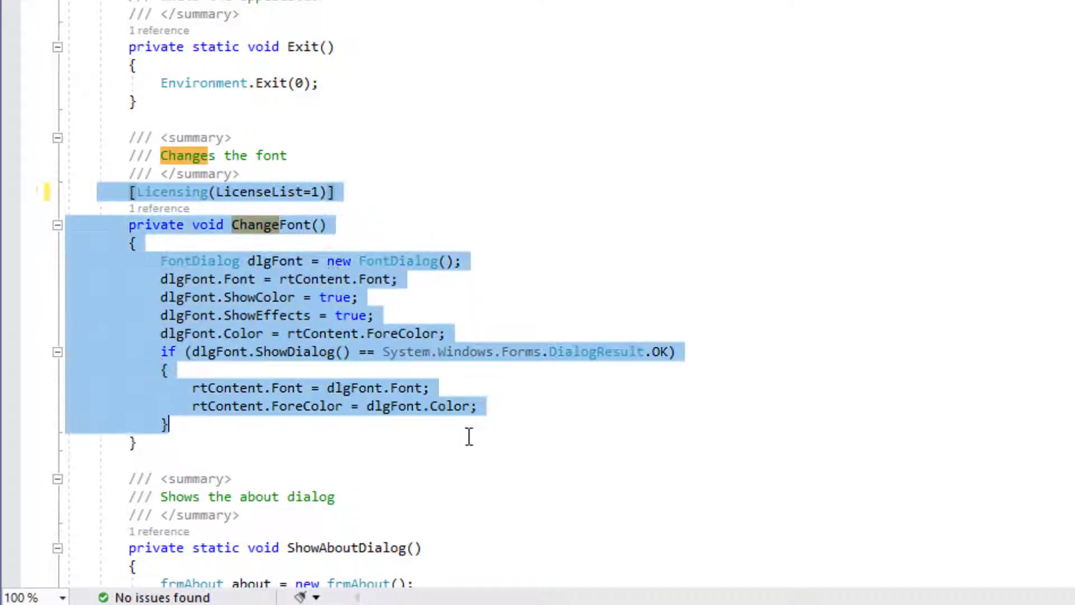
key("shift+Down")
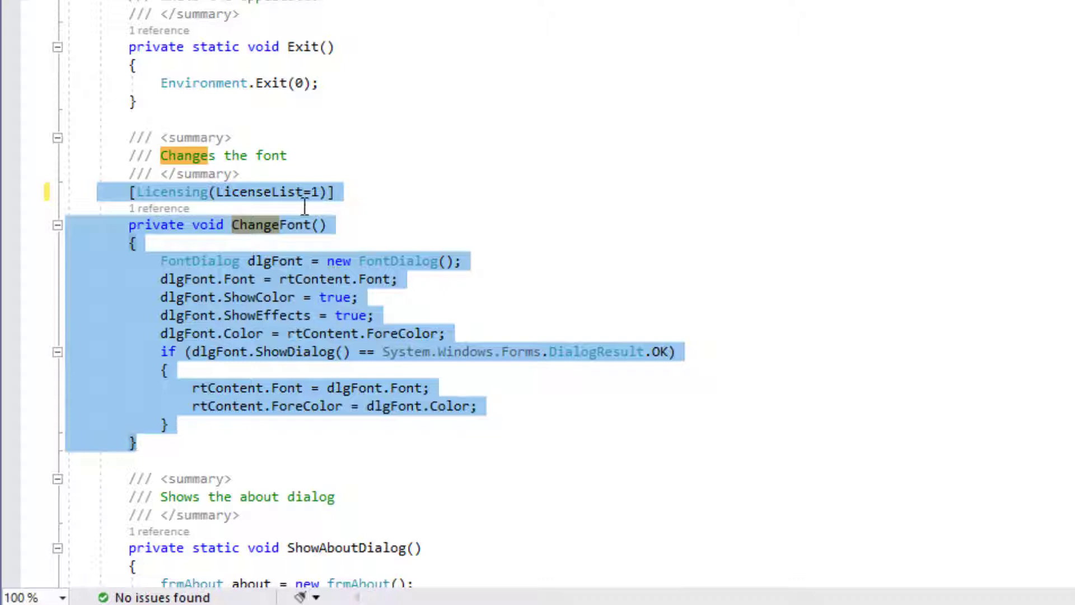
scroll(674, 226, "up", 10)
scroll(675, 225, "up", 5)
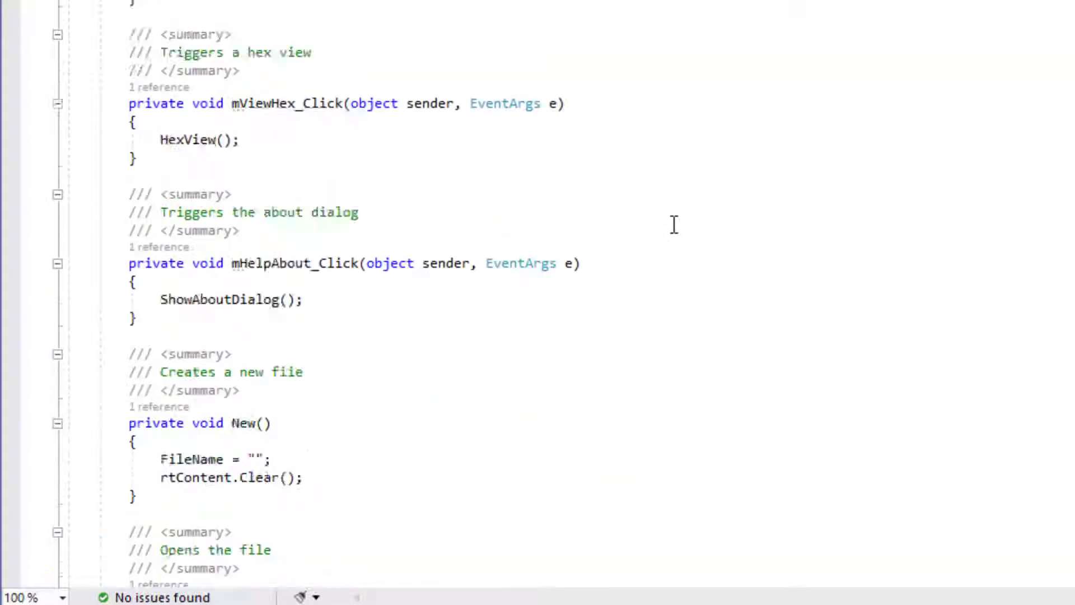
scroll(674, 225, "up", 5)
scroll(674, 226, "up", 5)
scroll(571, 218, "up", 2)
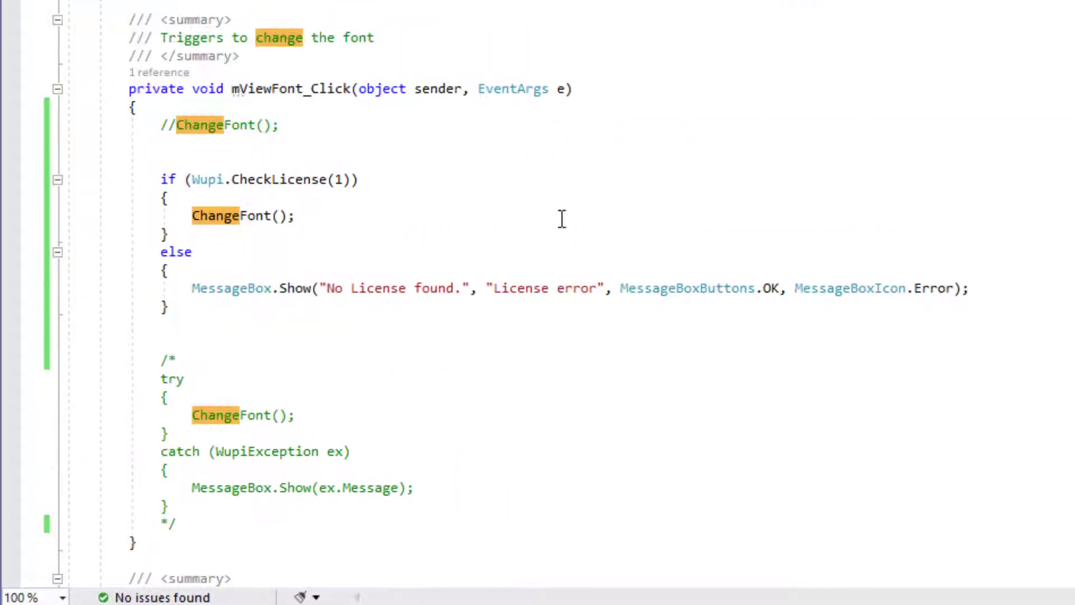
left_click(336, 179)
double_click(338, 180)
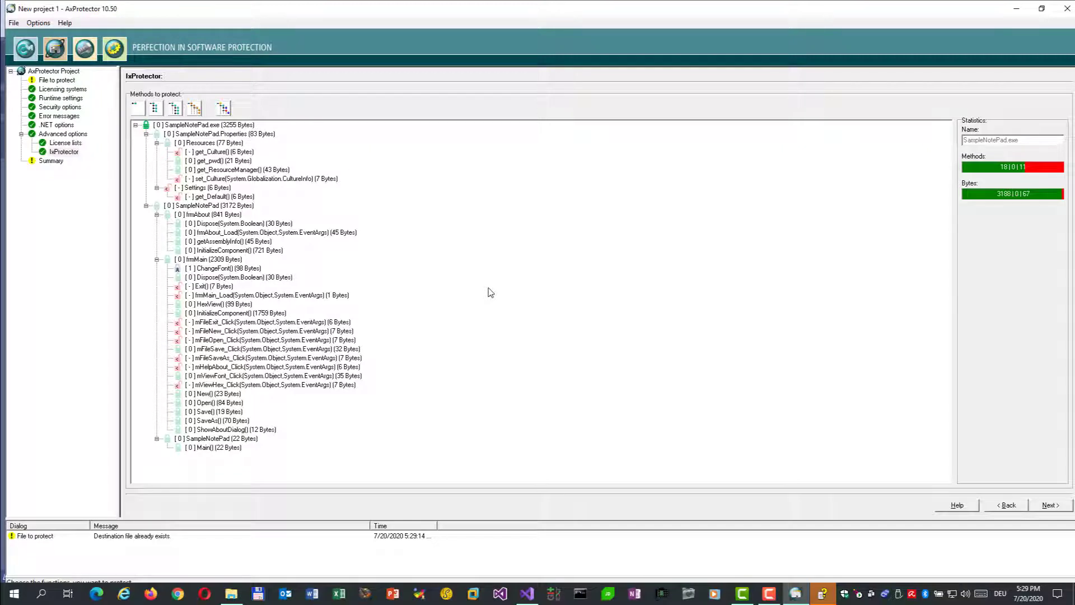
Step: Inspect ChangeFont() in the IxProtector tree, then protect SampleNotePad.exe from the Summary page
left_click(223, 269)
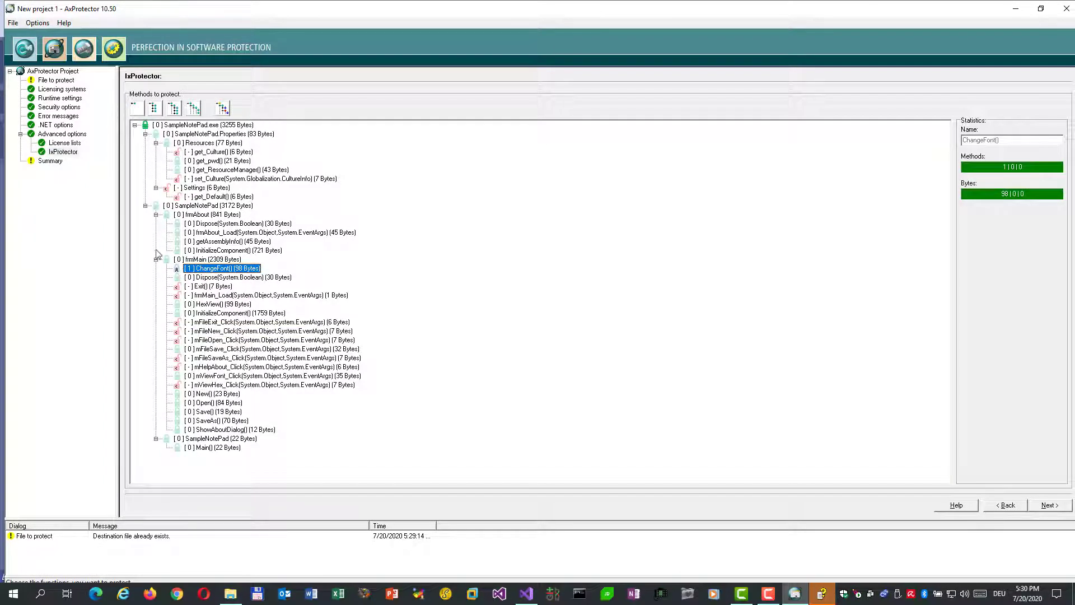
left_click(49, 160)
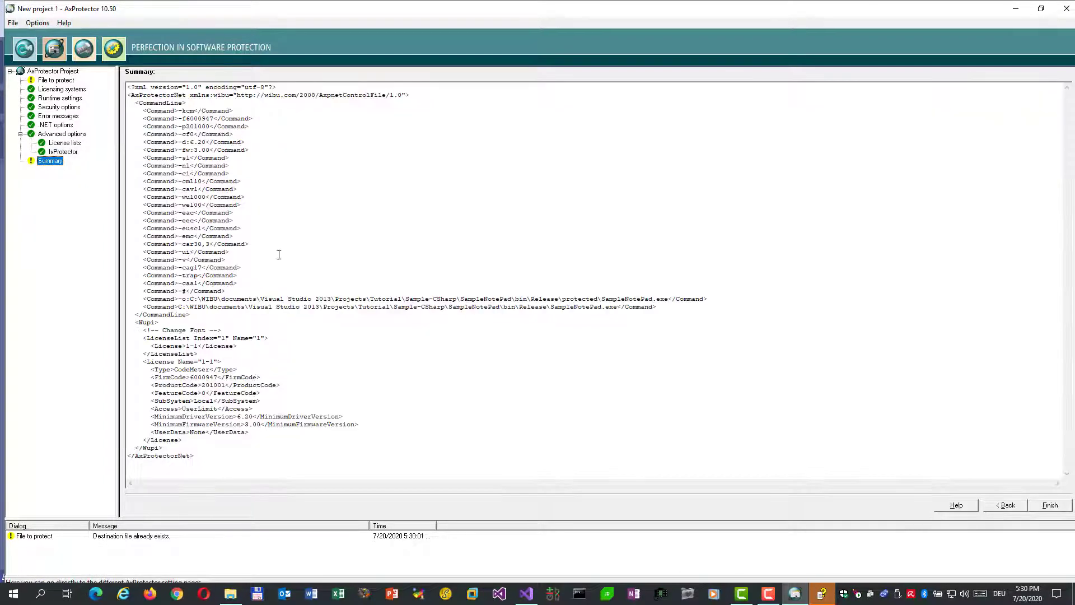
left_click(1052, 504)
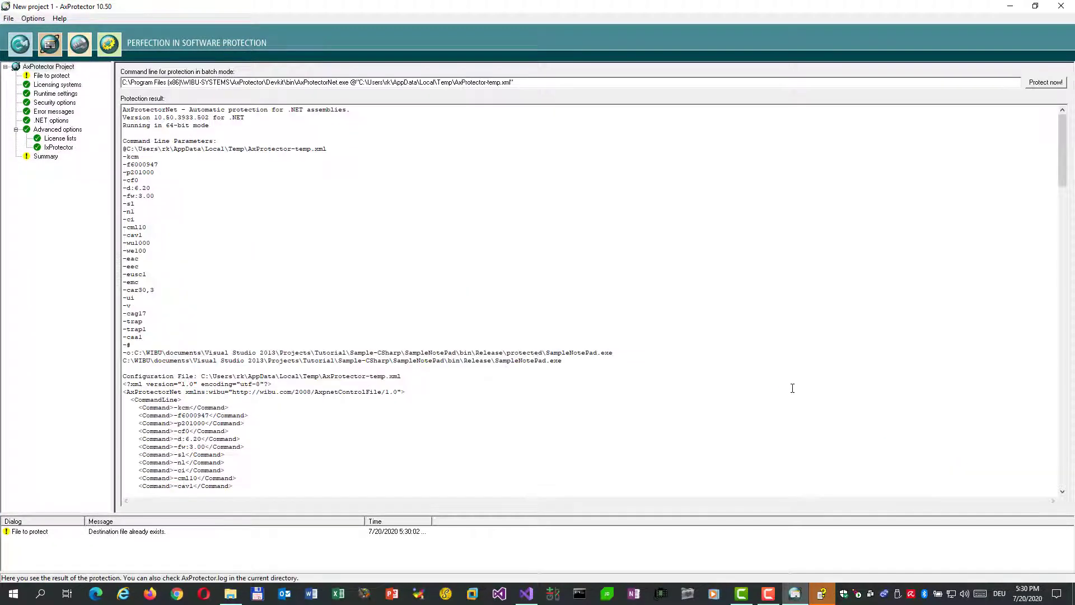
left_click(526, 594)
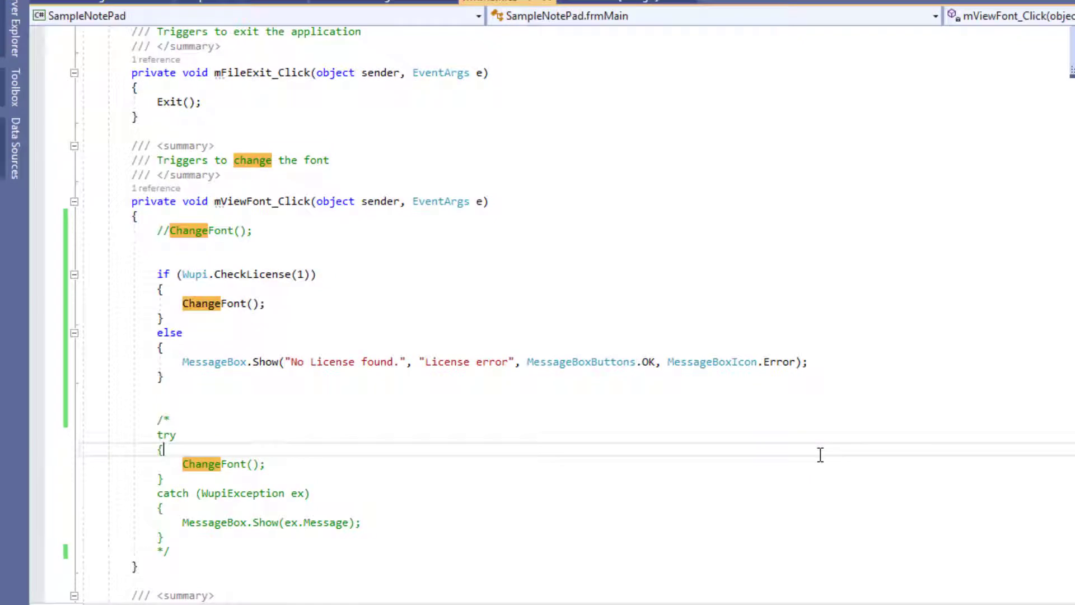
Step: Comment out the CheckLicense(1) if/else, enable the WupiException try/catch around ChangeFont, and start debugging
left_click(330, 277)
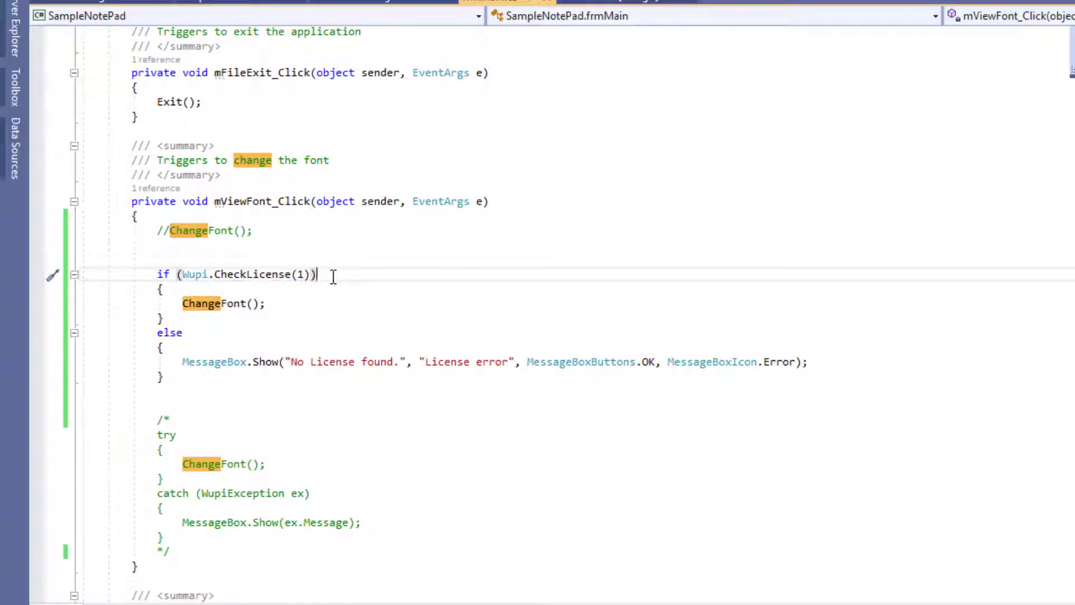
key("Up")
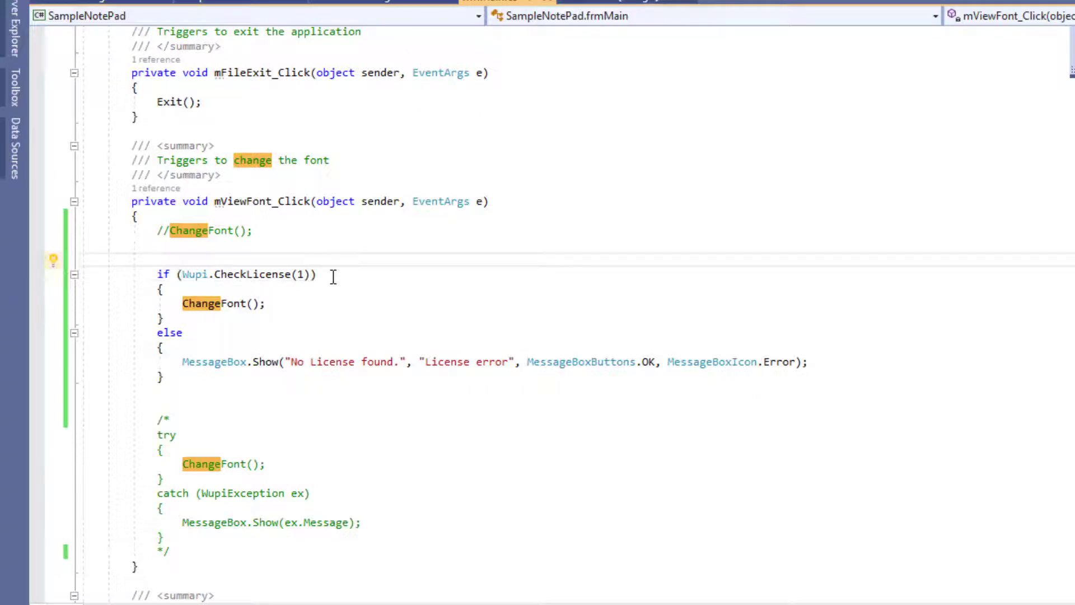
type("/*")
key("Down")
key("Down")
key("Down")
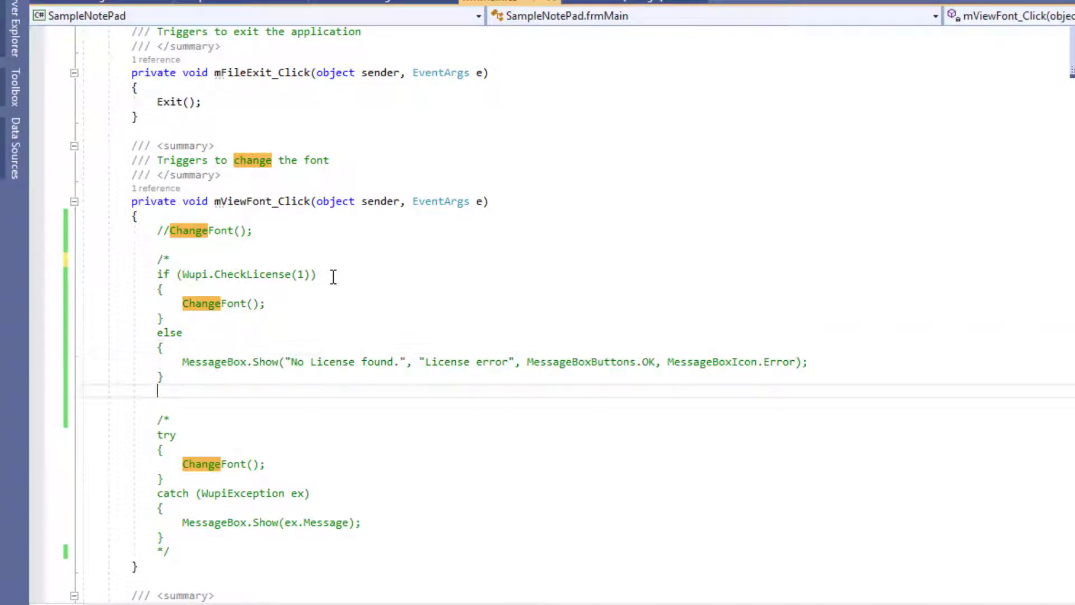
type("*")
key("Down")
key("Down")
key("Delete")
key("Delete")
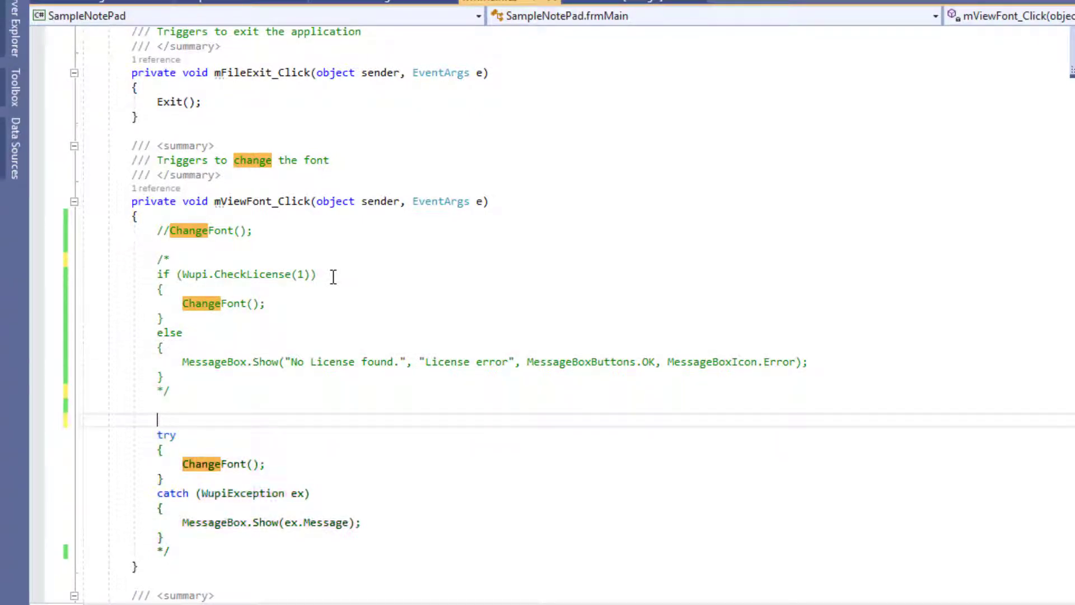
key("Delete")
key("Return")
key("Down")
key("Down")
key("Down")
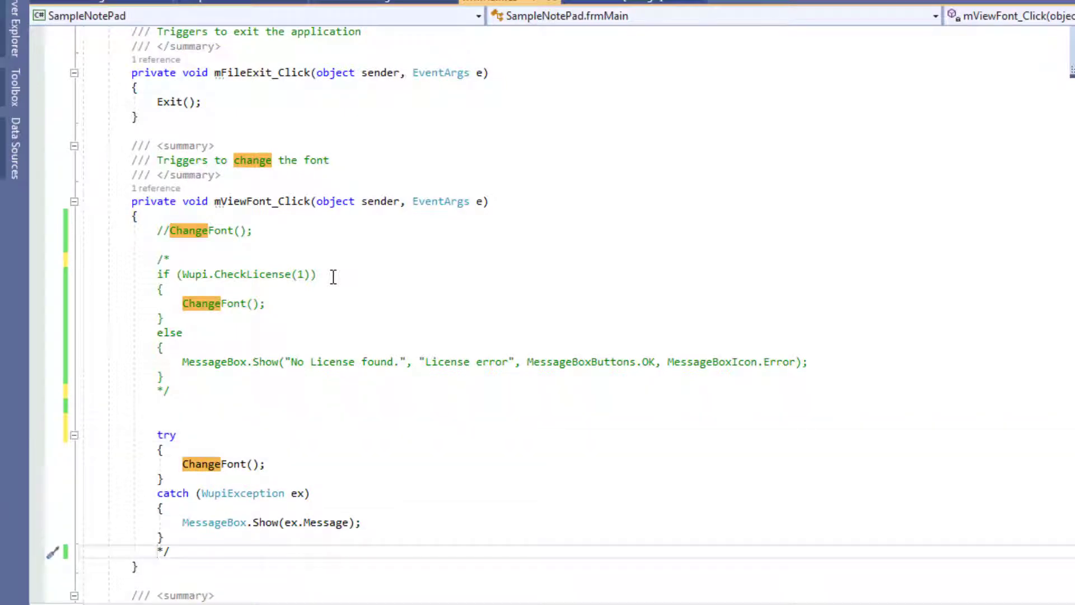
key("Delete")
key("Delete")
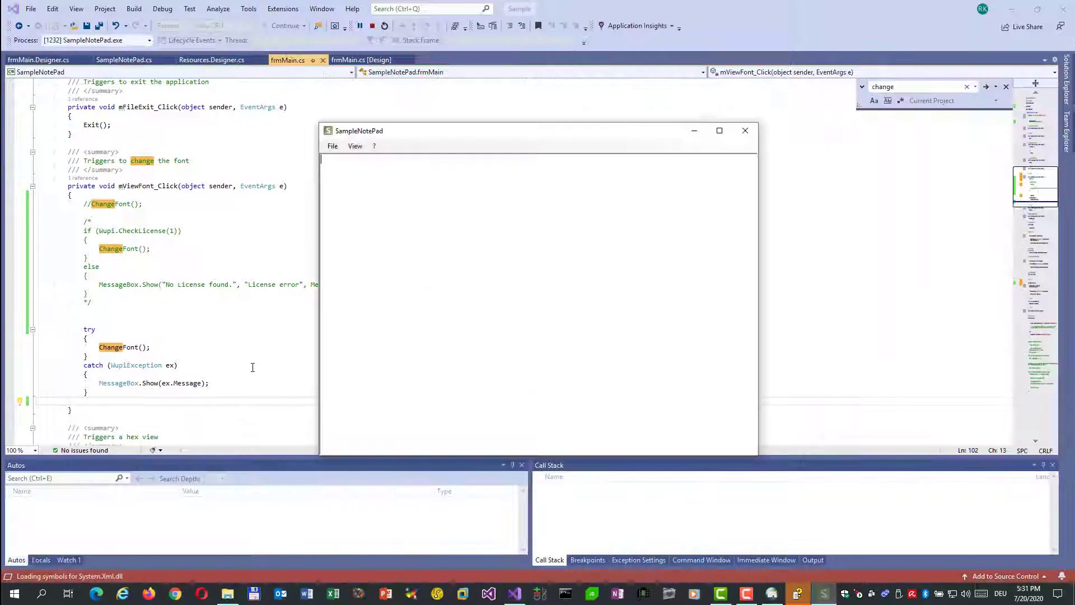
left_click(761, 121)
Step: Tick Terminate host application in advanced runtime settings, then re-protect SampleNotePad.exe from Summary
left_click(795, 594)
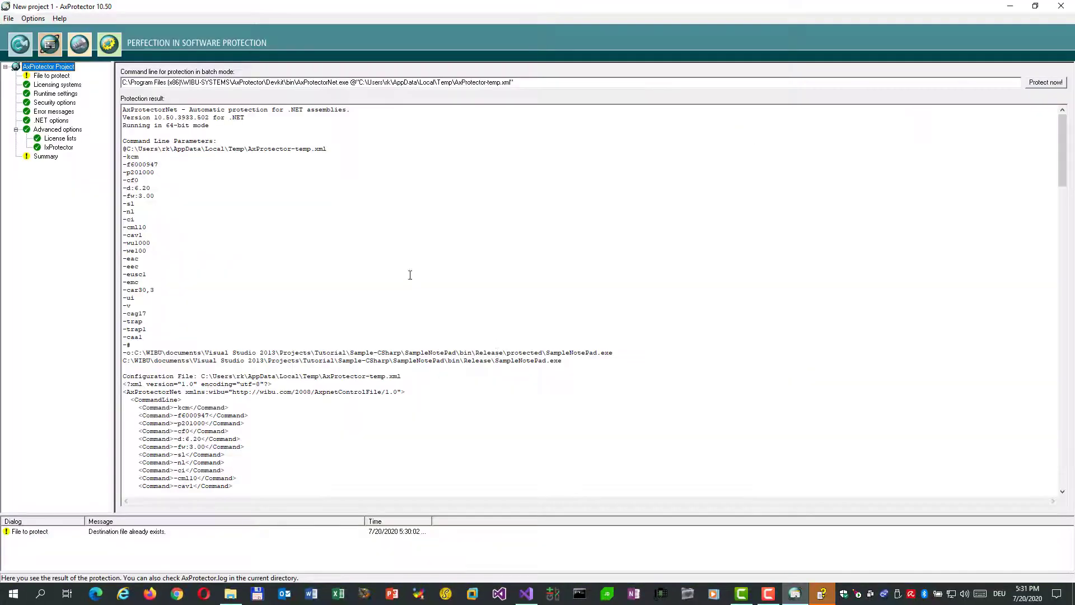
left_click(55, 93)
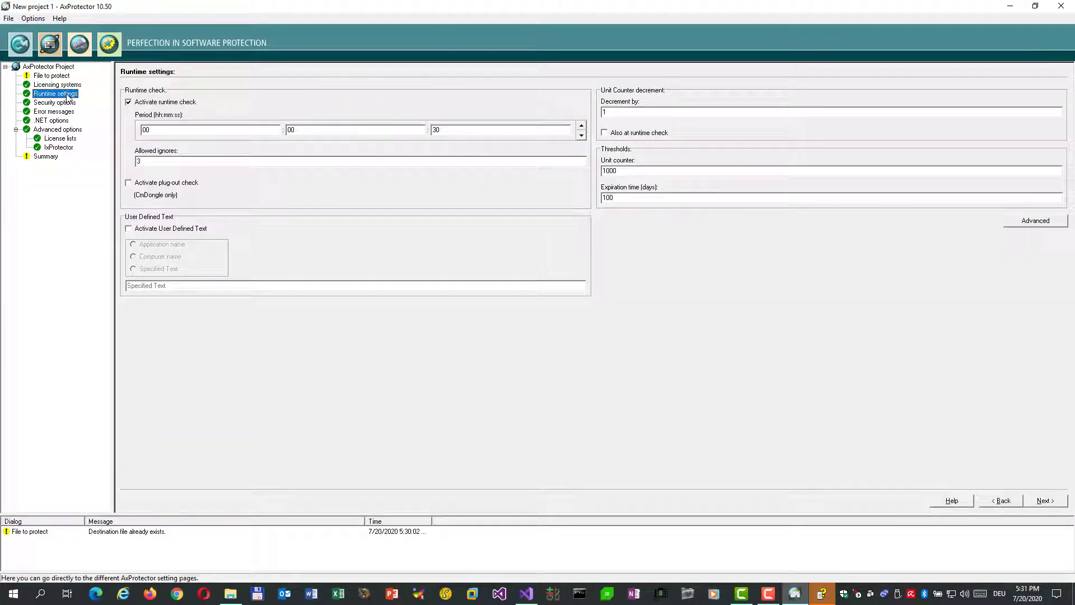
left_click(1035, 220)
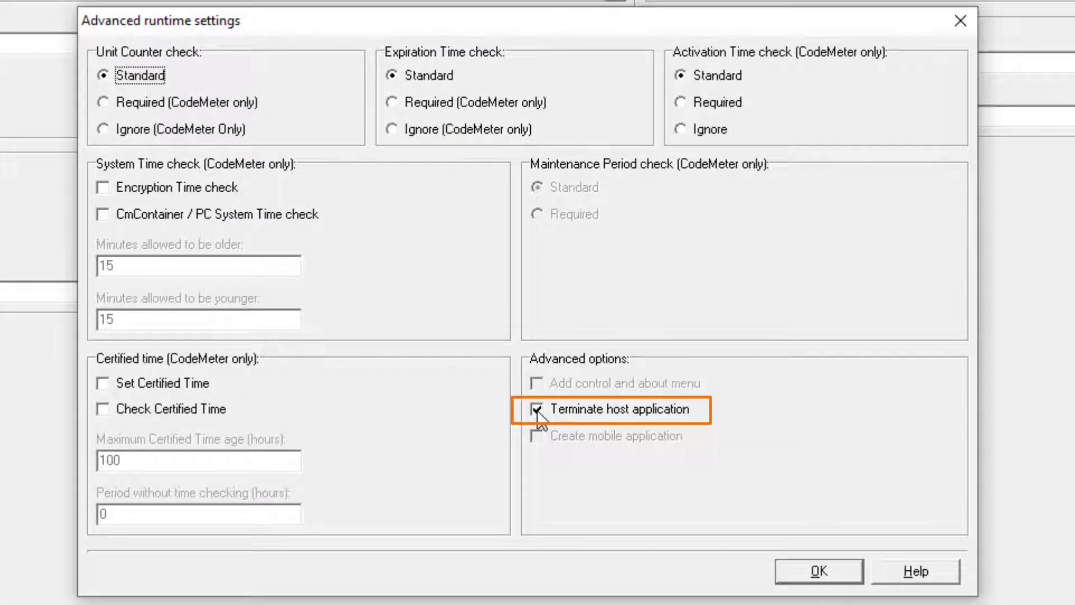
left_click(809, 568)
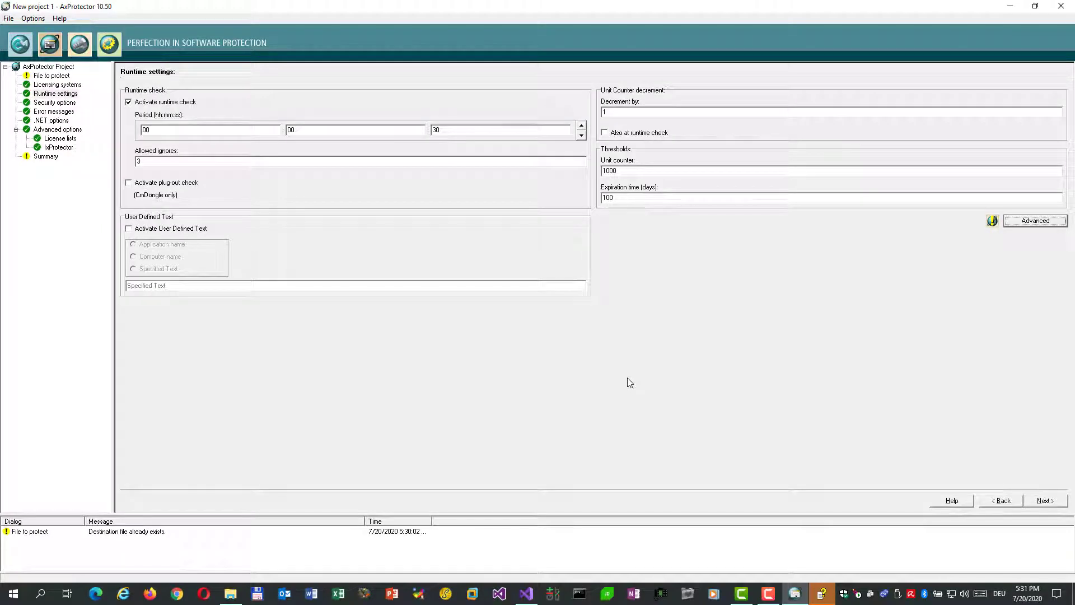
left_click(46, 156)
left_click(1045, 501)
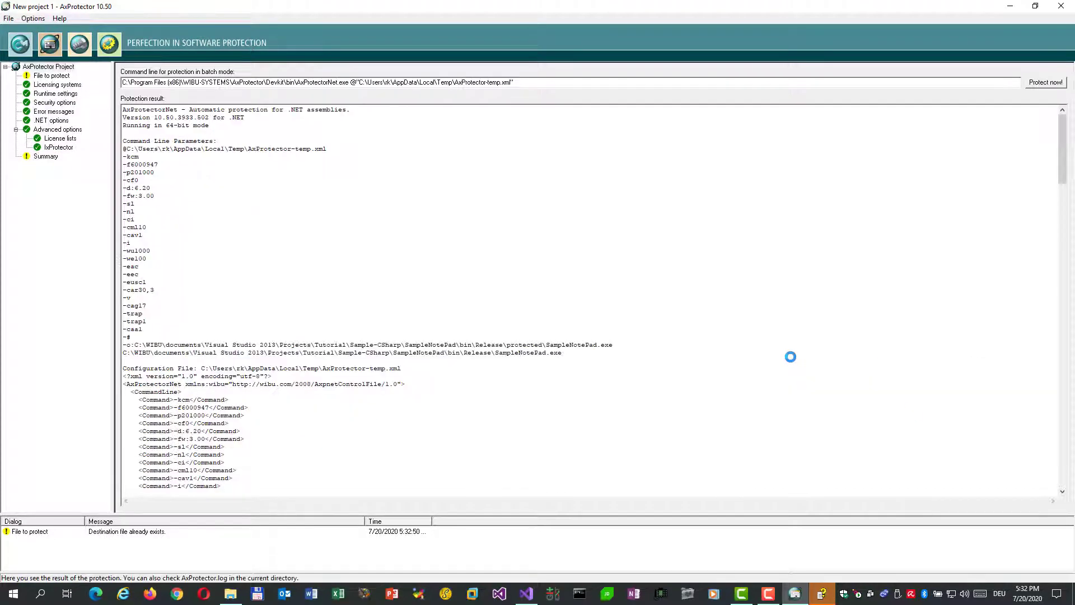
Step: Try the Font option in protected SampleNotePad and dismiss both CmContainer Error 200 license messages
left_click(230, 595)
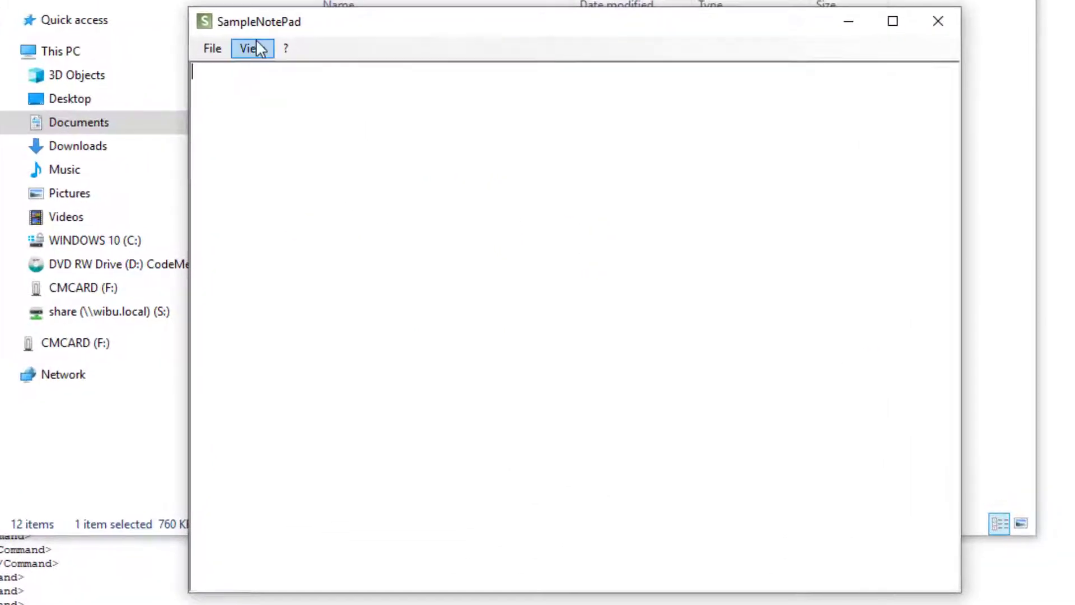
left_click(358, 149)
left_click(288, 78)
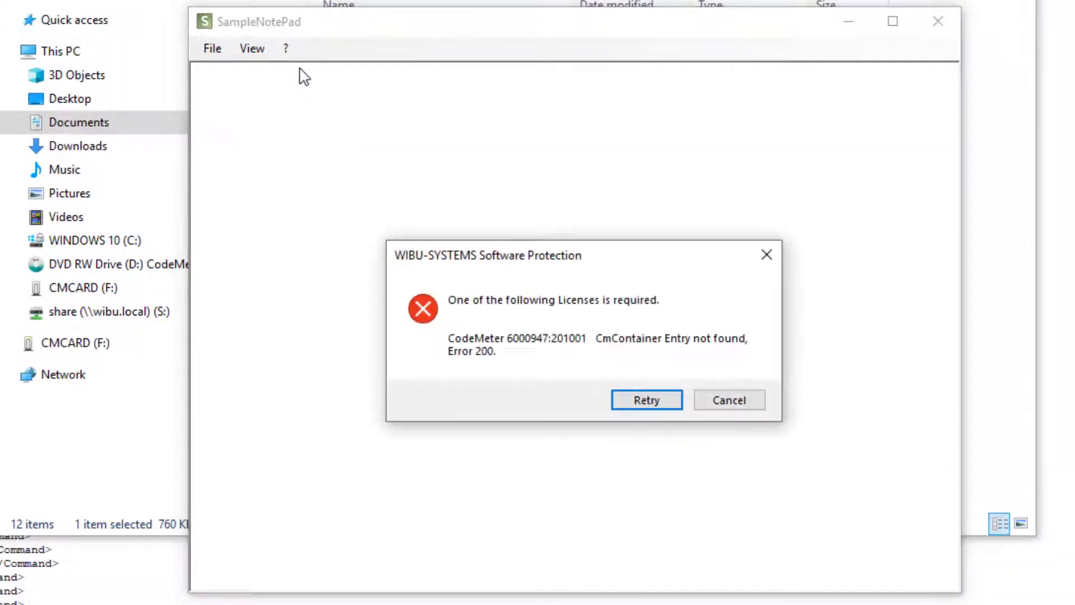
left_click(729, 400)
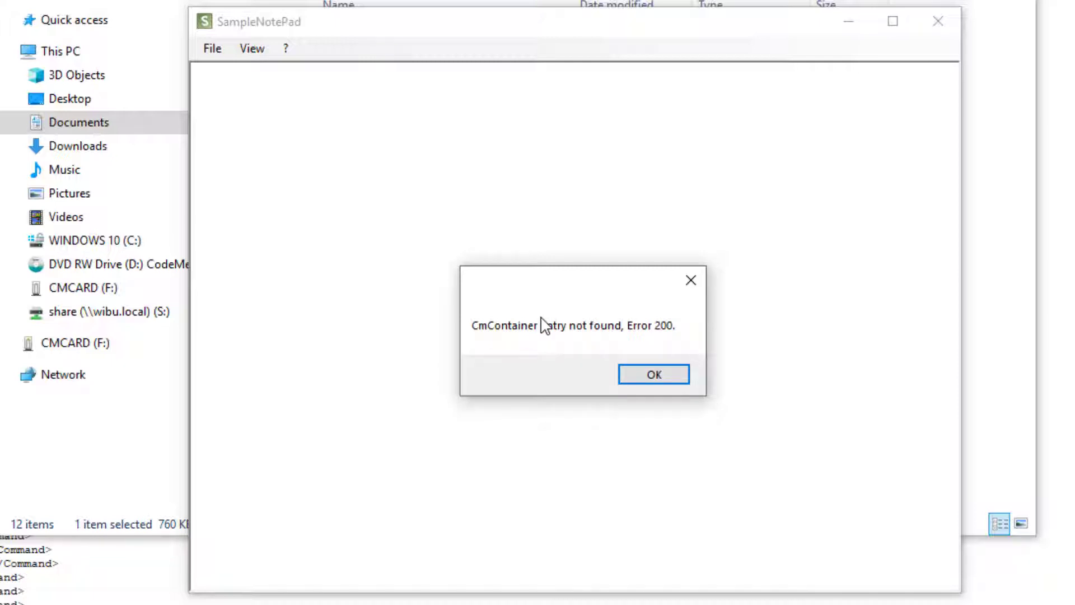
left_click(654, 374)
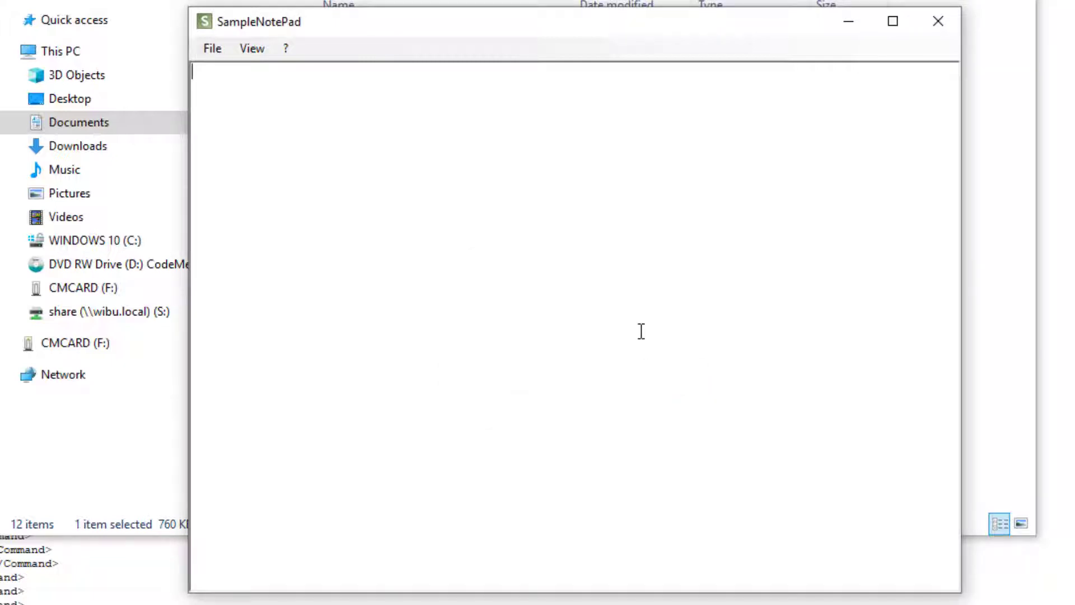
type("Hello ")
type("...")
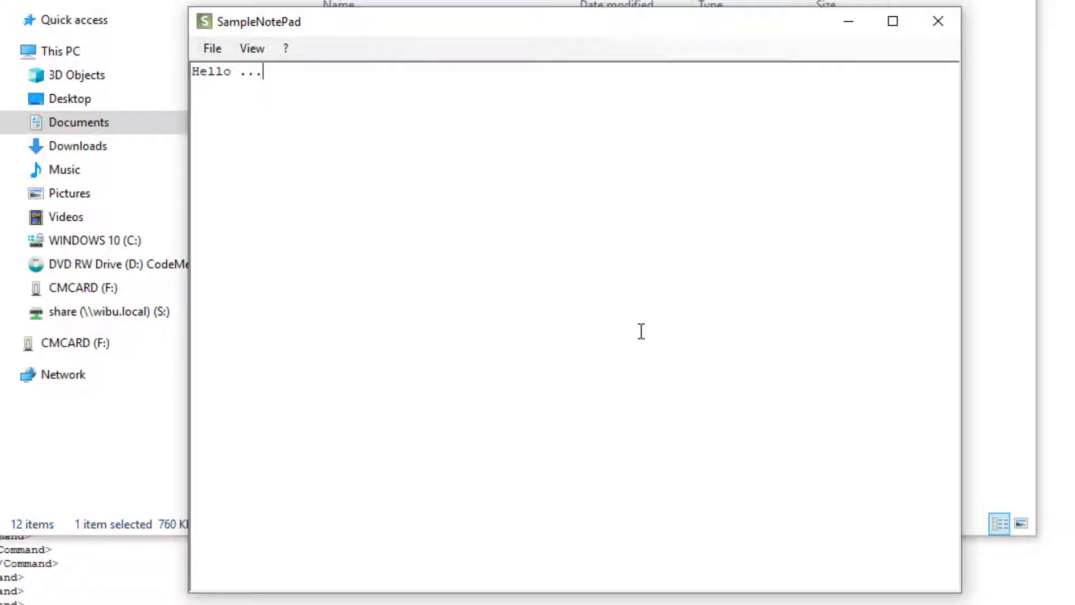